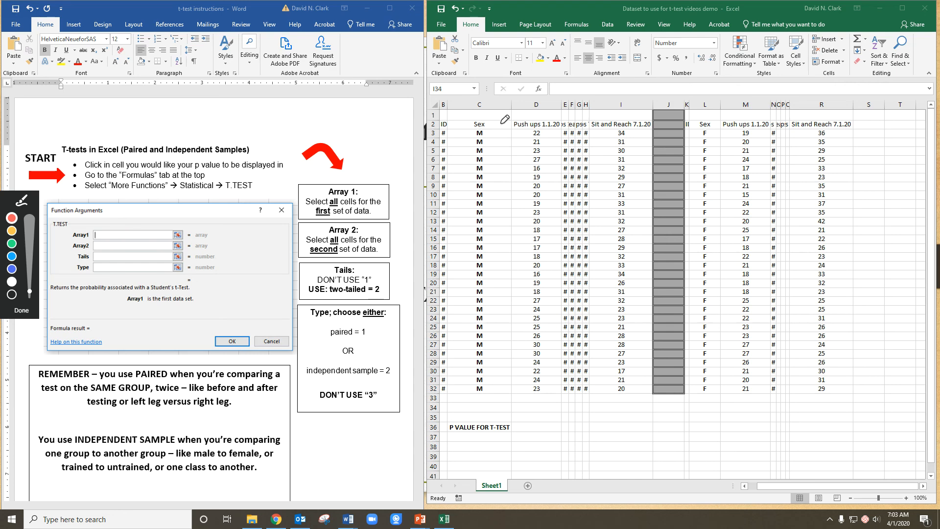
mouse_move(500, 114)
left_mouse_down()
mouse_move(476, 109)
mouse_move(466, 145)
mouse_move(463, 374)
mouse_move(494, 405)
mouse_move(508, 313)
mouse_move(508, 113)
left_mouse_up()
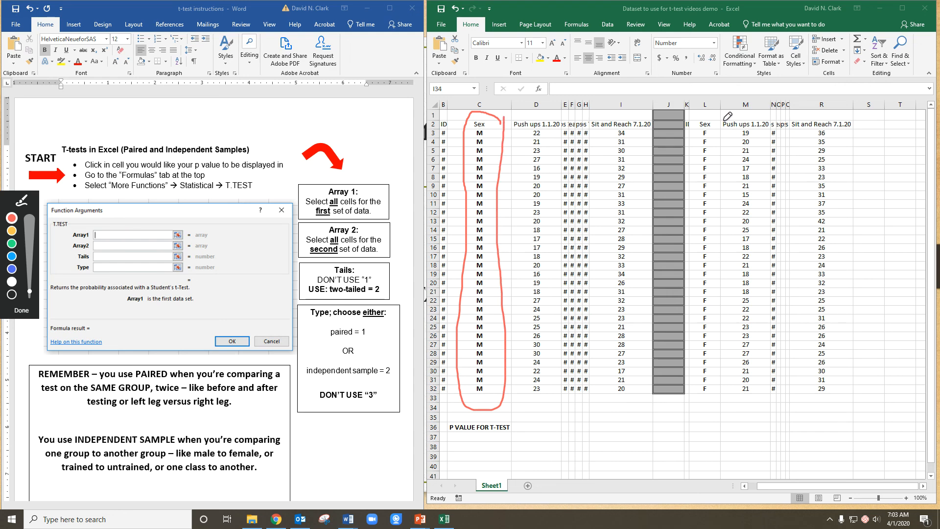
mouse_move(723, 119)
left_mouse_down()
mouse_move(707, 115)
mouse_move(695, 128)
mouse_move(697, 393)
mouse_move(726, 374)
mouse_move(723, 119)
left_mouse_up()
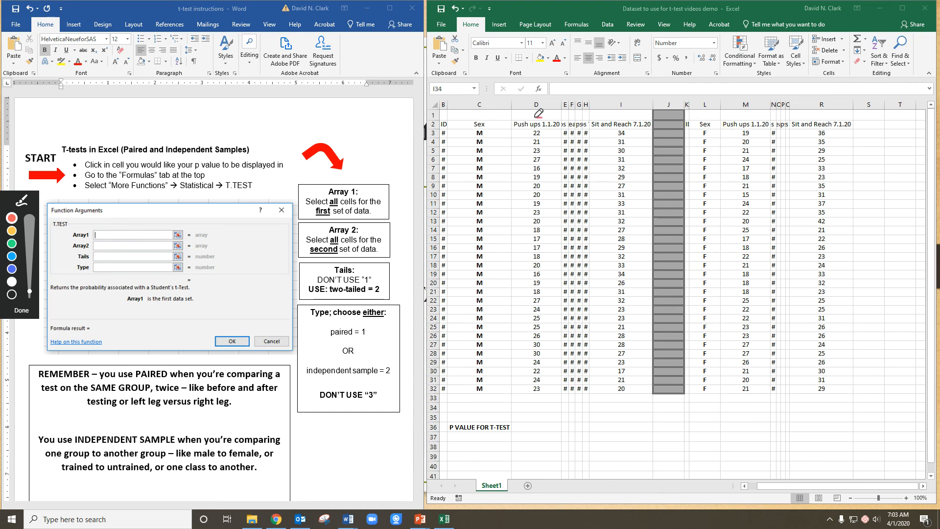
mouse_move(543, 118)
left_mouse_down()
mouse_move(512, 127)
mouse_move(558, 130)
mouse_move(563, 120)
left_mouse_up()
mouse_move(733, 118)
left_mouse_down()
mouse_move(717, 123)
mouse_move(770, 130)
left_mouse_up()
left_click(22, 310)
left_click(9, 286)
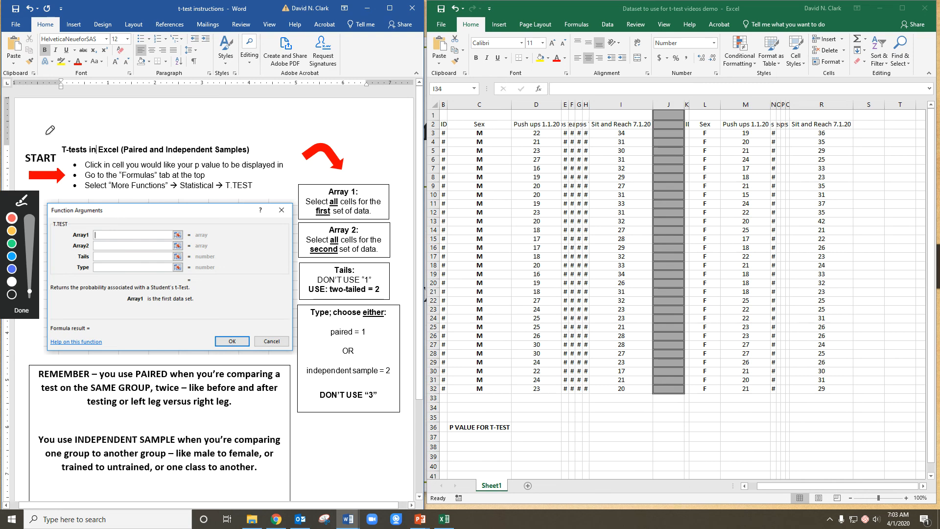
mouse_move(41, 143)
left_mouse_down()
mouse_move(19, 149)
mouse_move(29, 172)
mouse_move(47, 185)
mouse_move(73, 180)
mouse_move(53, 142)
left_mouse_up()
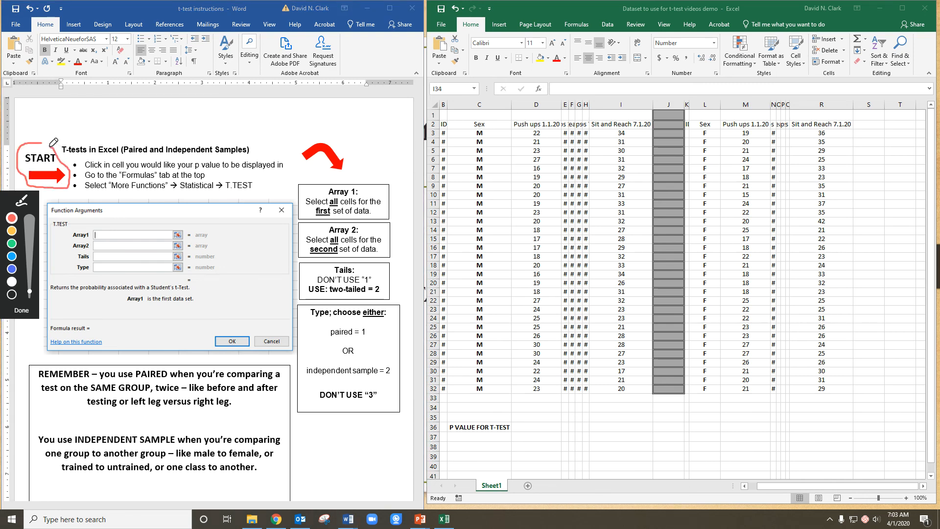
mouse_move(274, 131)
left_mouse_down()
mouse_move(301, 125)
mouse_move(339, 146)
mouse_move(340, 136)
left_mouse_up()
left_click(23, 312)
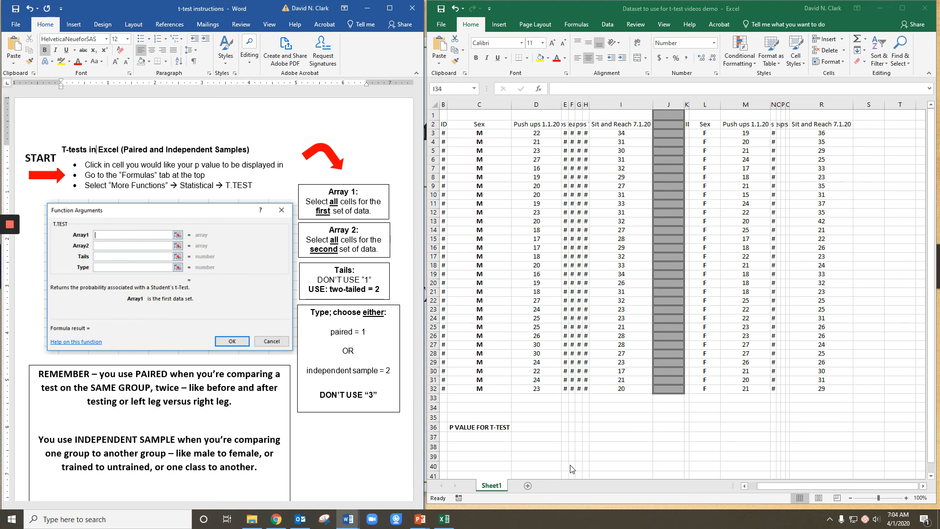
Step: Insert the statistical function T.TEST in cell D36, beside the P VALUE FOR T-TEST label
left_click(532, 429)
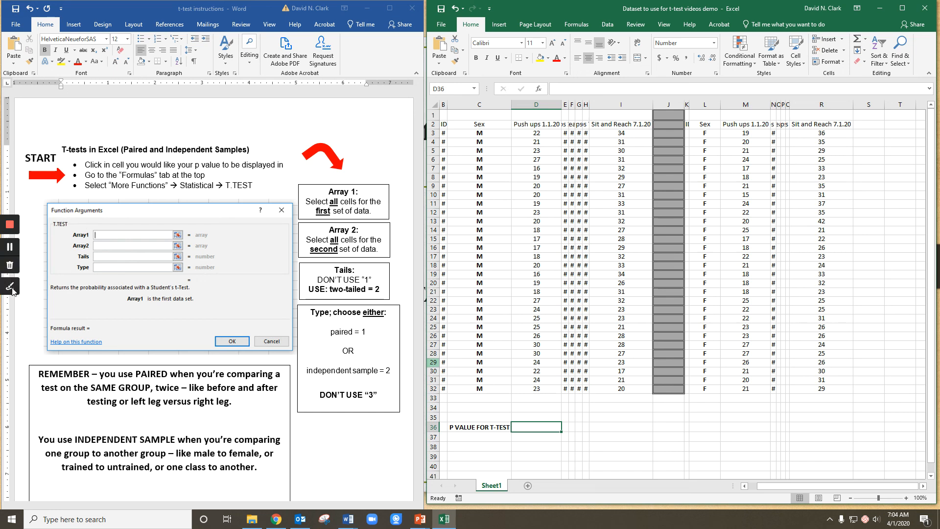
left_click(11, 289)
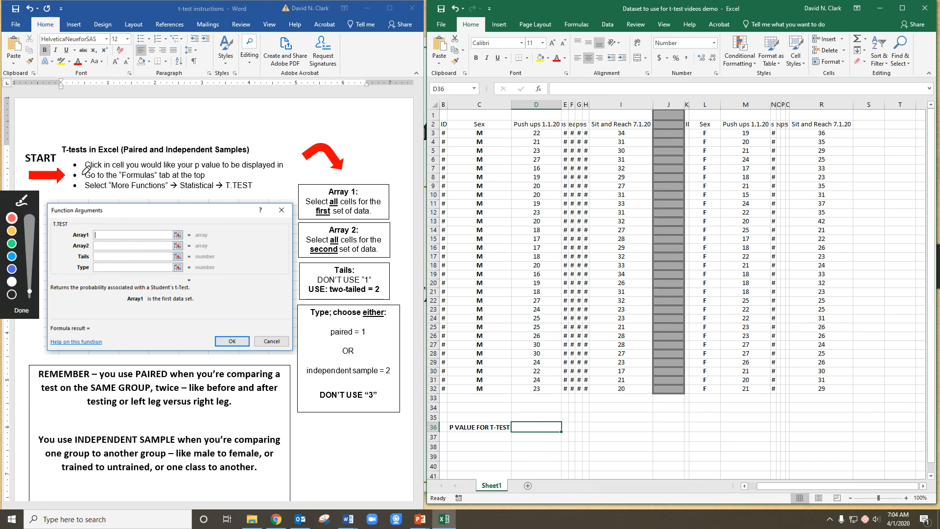
left_click_drag(100, 181, 129, 180)
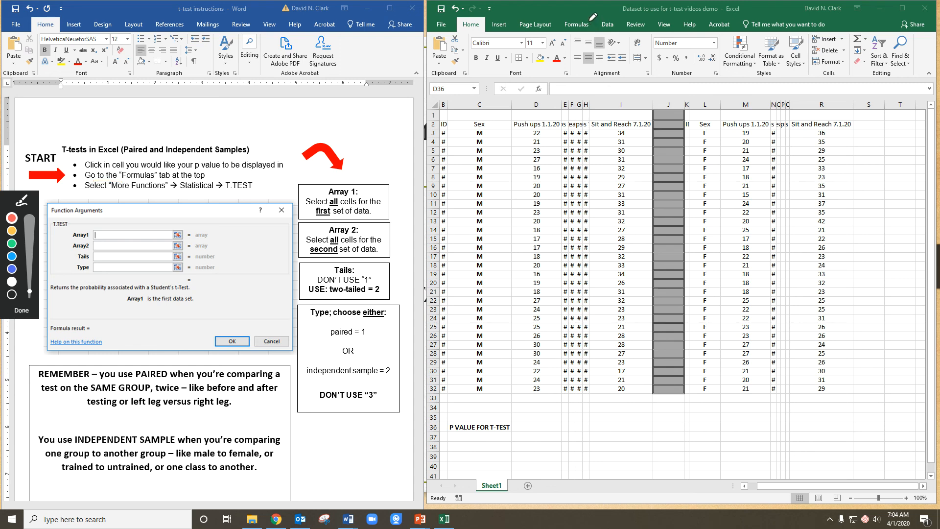
left_click_drag(559, 20, 592, 30)
left_click(21, 310)
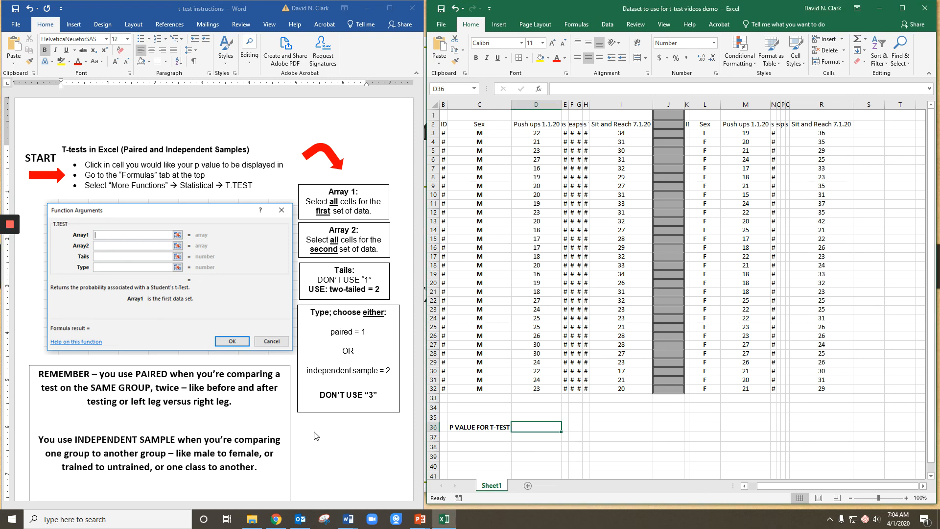
left_click(581, 25)
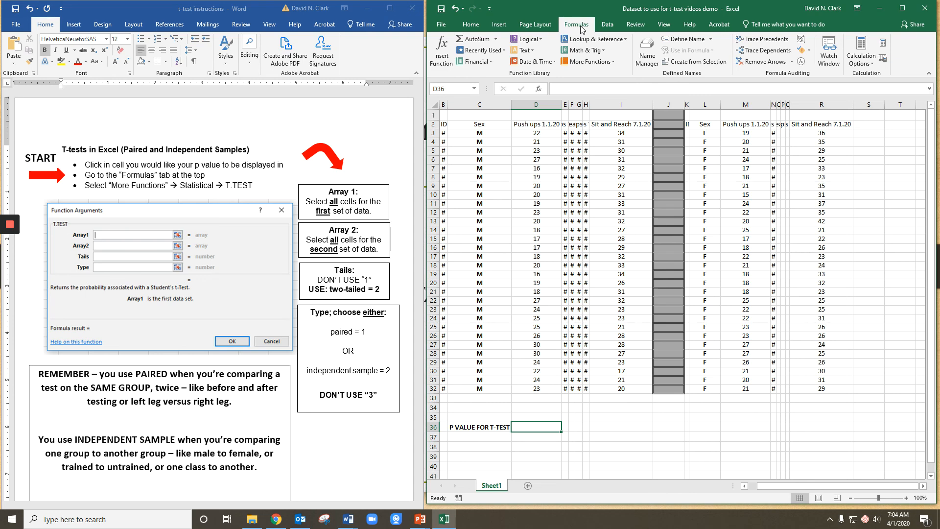
left_click(9, 224)
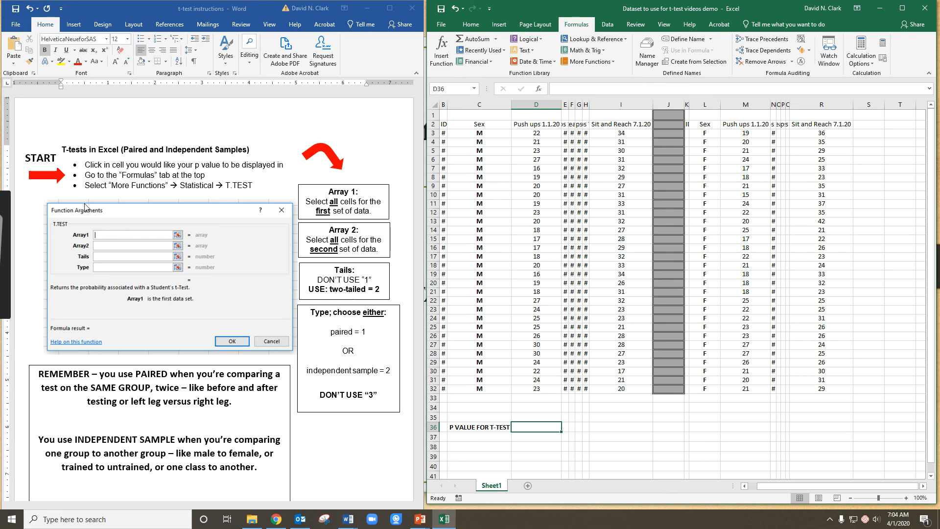
mouse_move(143, 179)
left_mouse_down()
mouse_move(81, 180)
mouse_move(257, 195)
mouse_move(218, 176)
mouse_move(146, 175)
left_mouse_up()
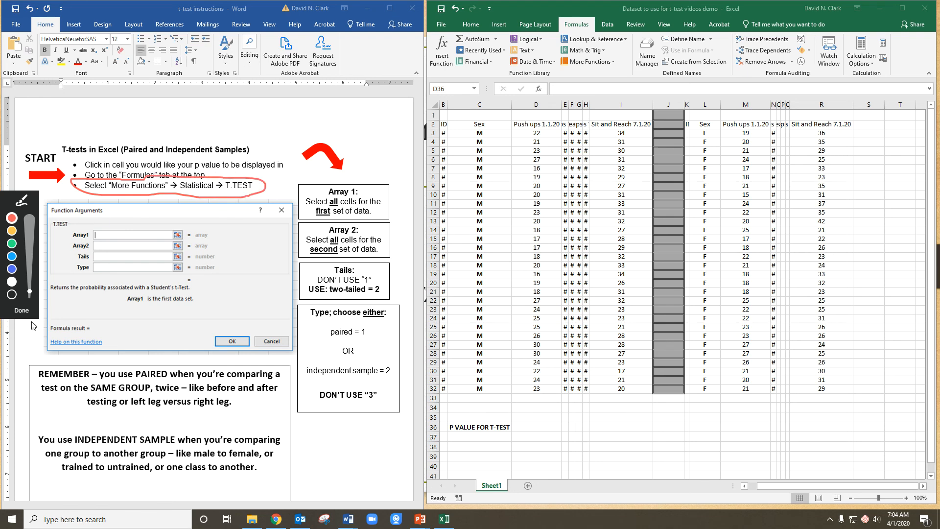
left_click(28, 313)
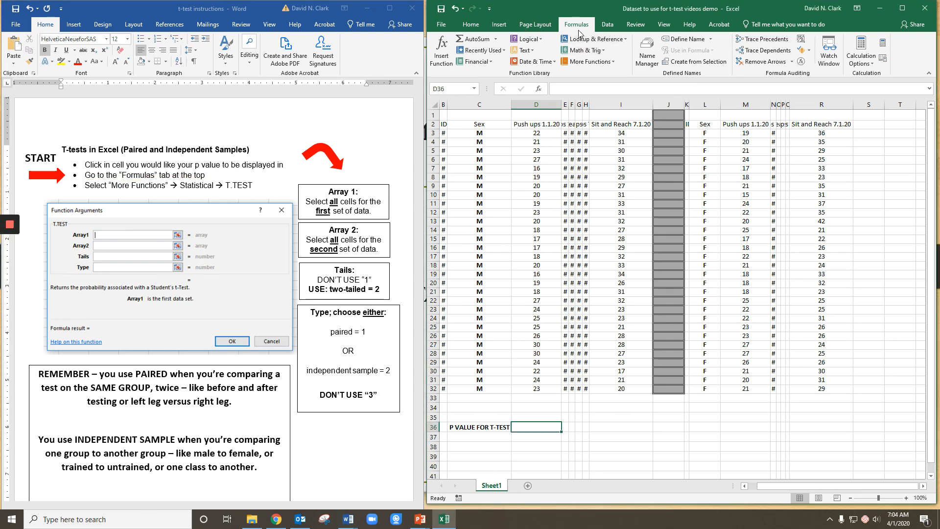
left_click(585, 64)
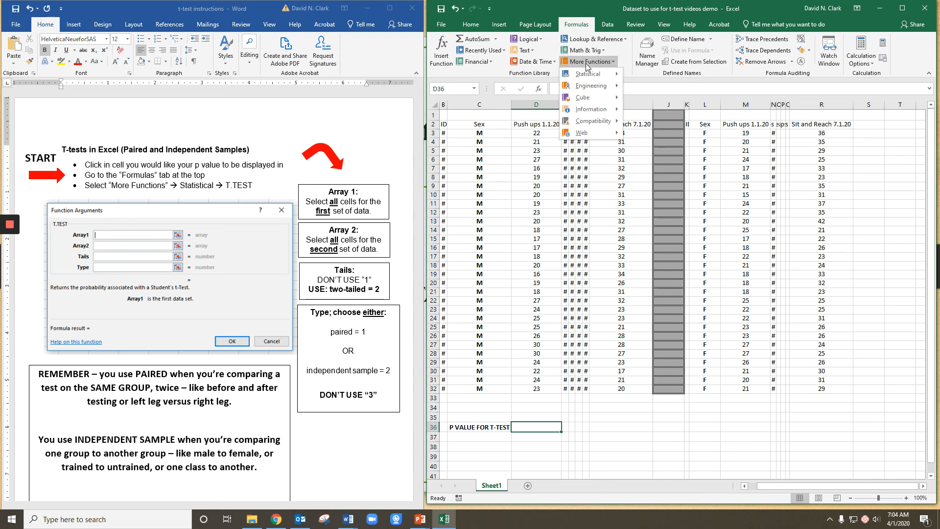
mouse_move(594, 78)
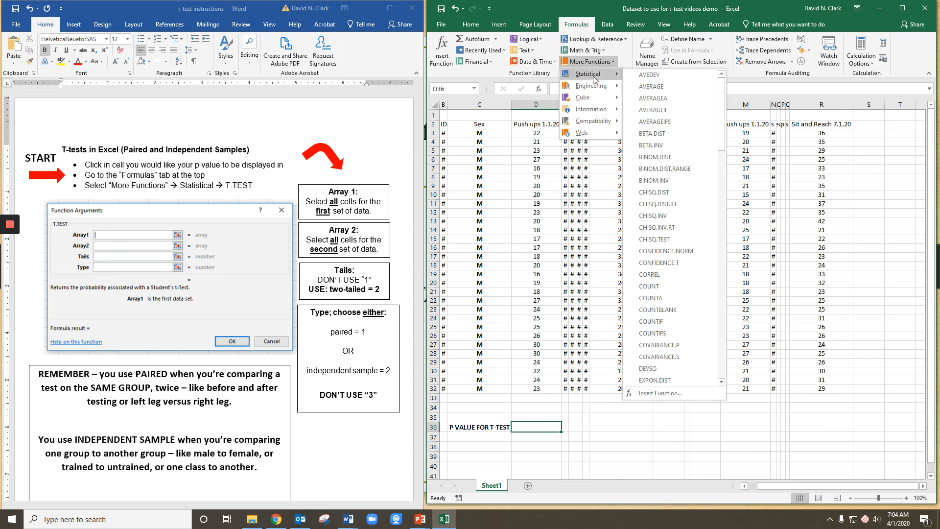
left_click_drag(726, 104, 730, 320)
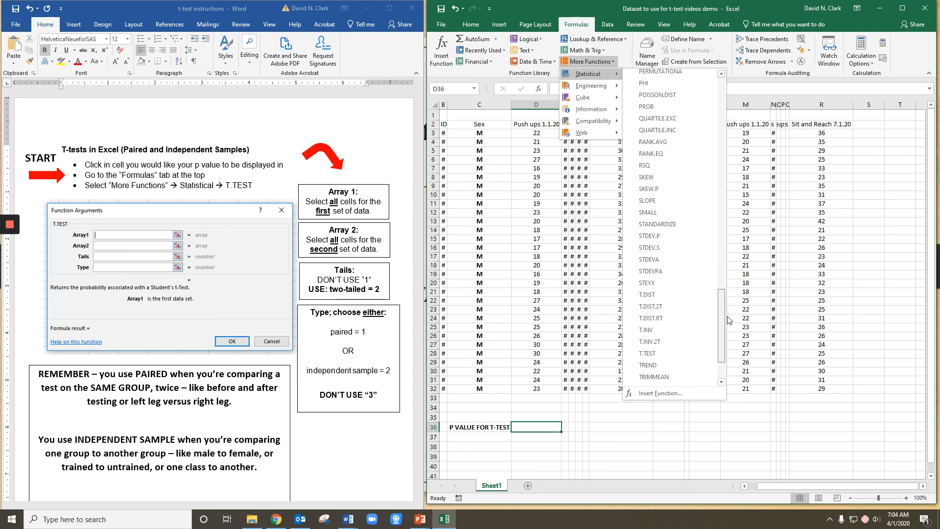
left_click(662, 353)
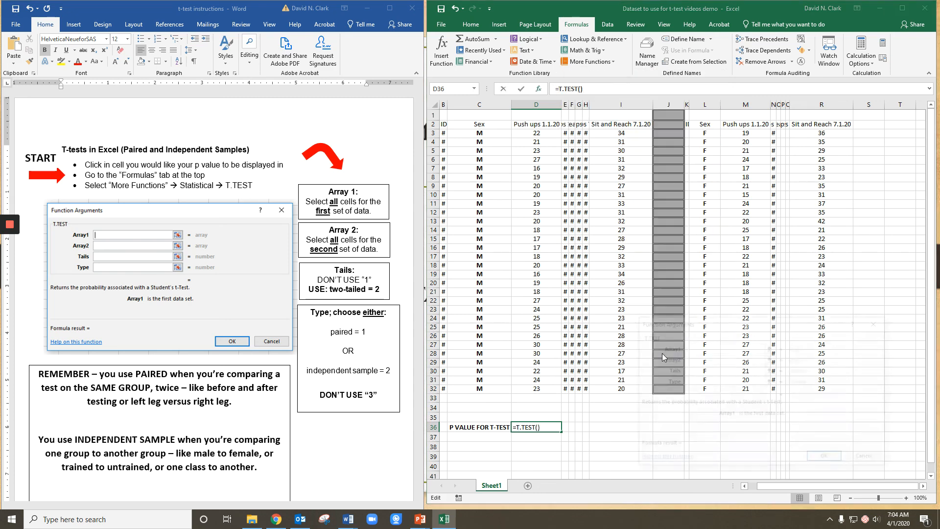
mouse_move(2, 253)
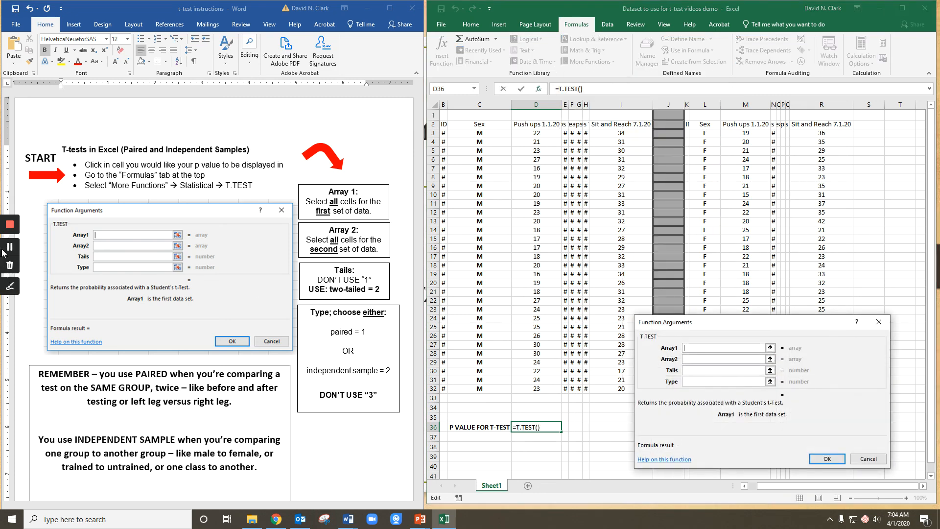
left_click(9, 286)
mouse_move(292, 239)
left_mouse_down()
mouse_move(623, 348)
mouse_move(606, 355)
left_mouse_up()
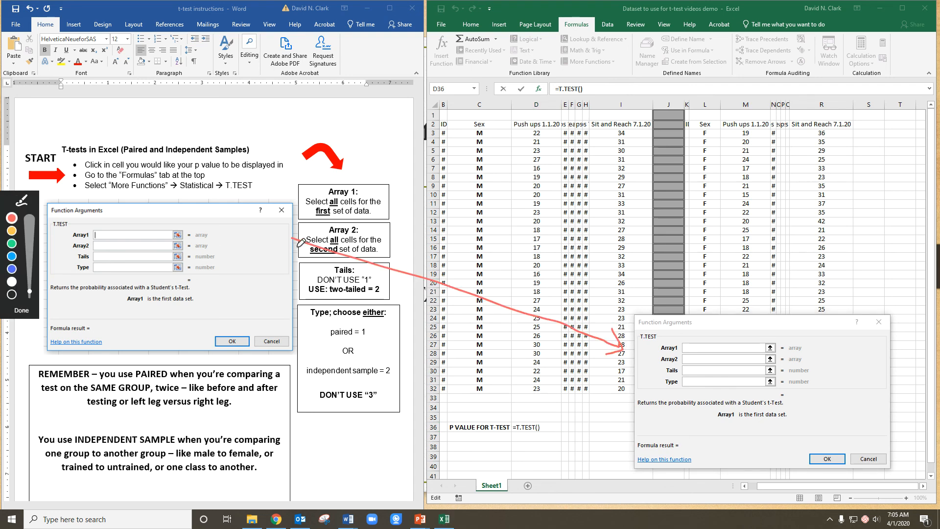
mouse_move(293, 239)
left_mouse_down()
mouse_move(299, 248)
mouse_move(313, 228)
left_mouse_up()
left_click_drag(651, 350, 658, 373)
left_click_drag(367, 135, 363, 184)
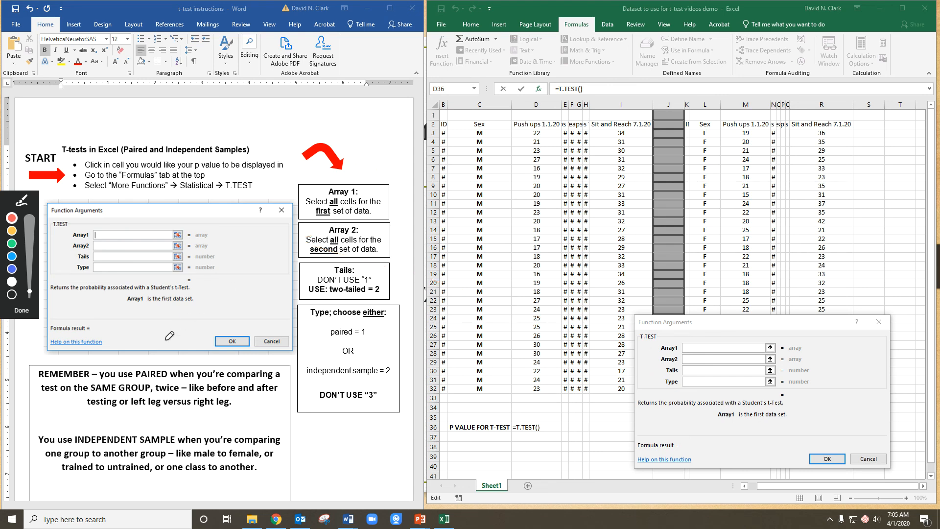
left_click(22, 310)
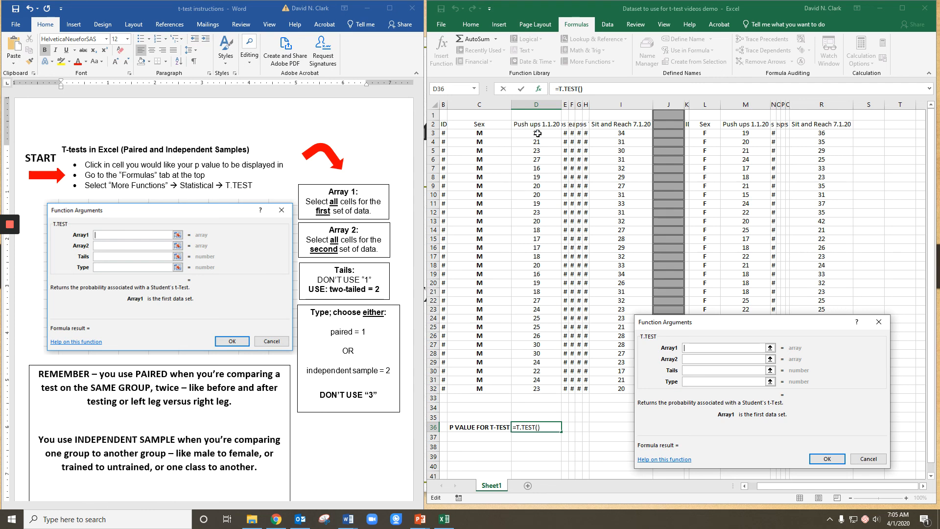
Step: Set Array1 to the male push-up scores in D3:D32 and Array2 to the female push-up scores in M3:M32
left_click_drag(537, 133, 539, 390)
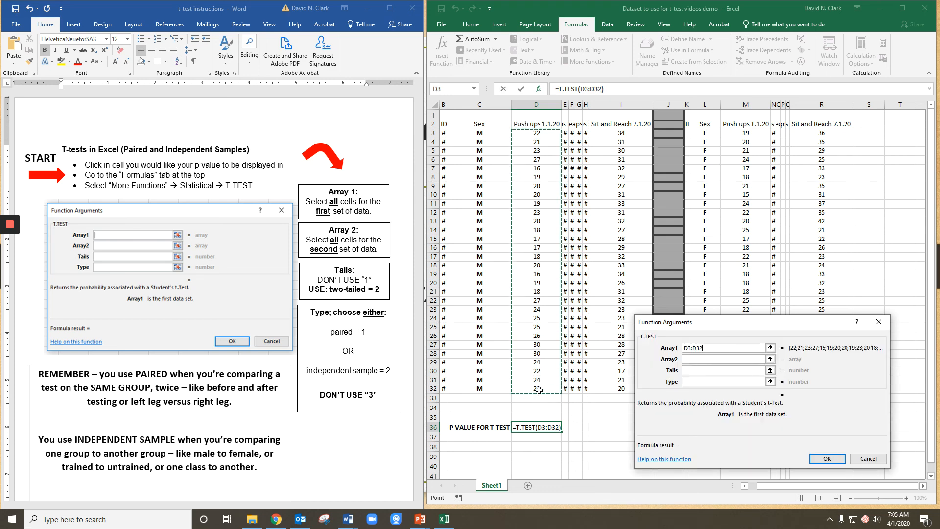
left_click(720, 360)
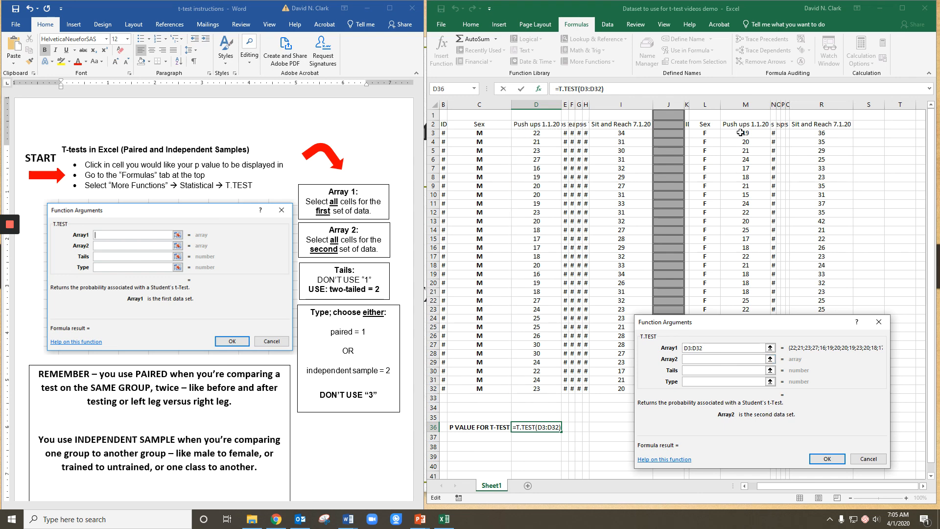
left_click_drag(740, 132, 749, 392)
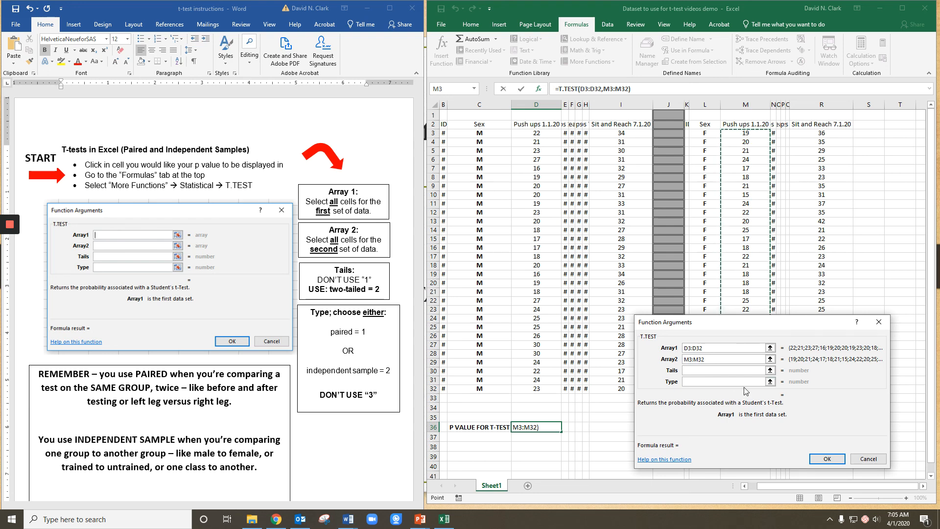
Step: Set Tails to 2 for two-tailed and Type to 2 for independent samples, and complete the T.TEST function
left_click(728, 371)
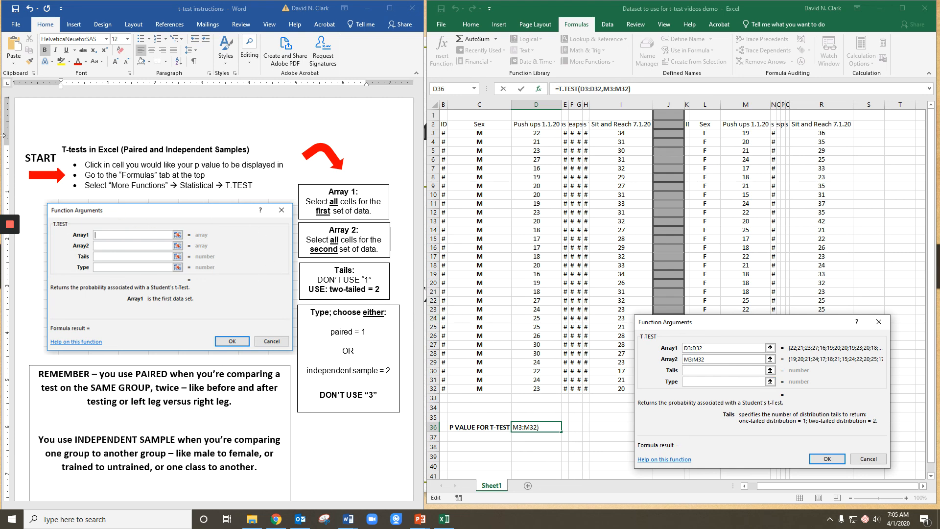
mouse_move(9, 224)
left_click(10, 286)
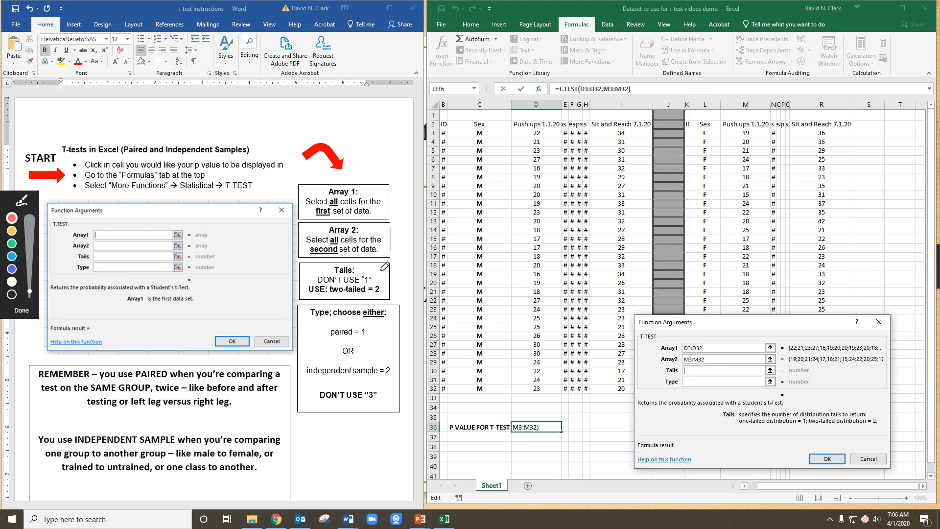
mouse_move(377, 266)
left_mouse_down()
mouse_move(352, 254)
mouse_move(304, 270)
mouse_move(316, 294)
mouse_move(367, 296)
mouse_move(389, 279)
mouse_move(370, 264)
left_mouse_up()
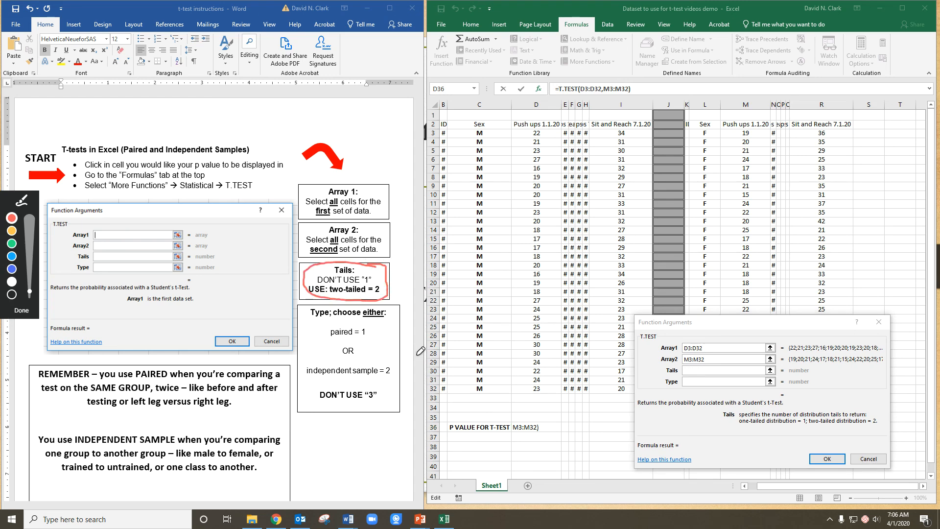
left_click(21, 311)
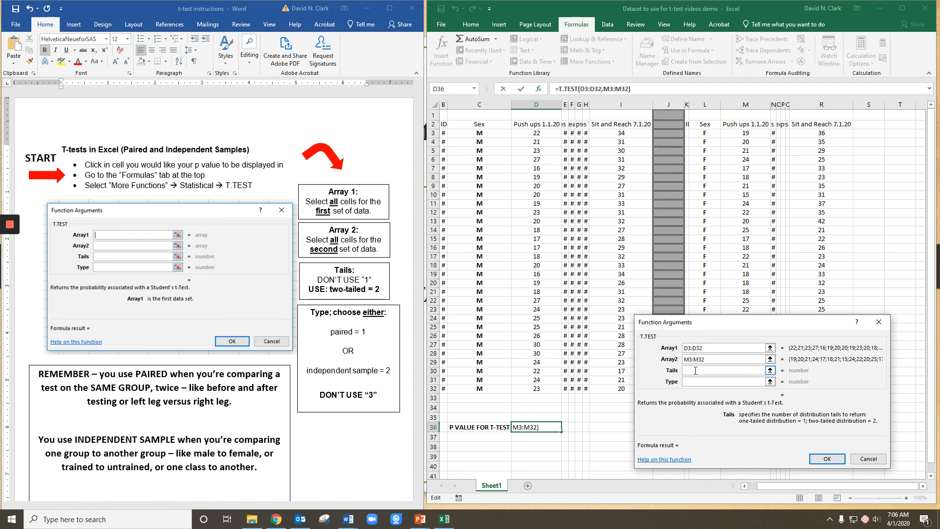
type("2")
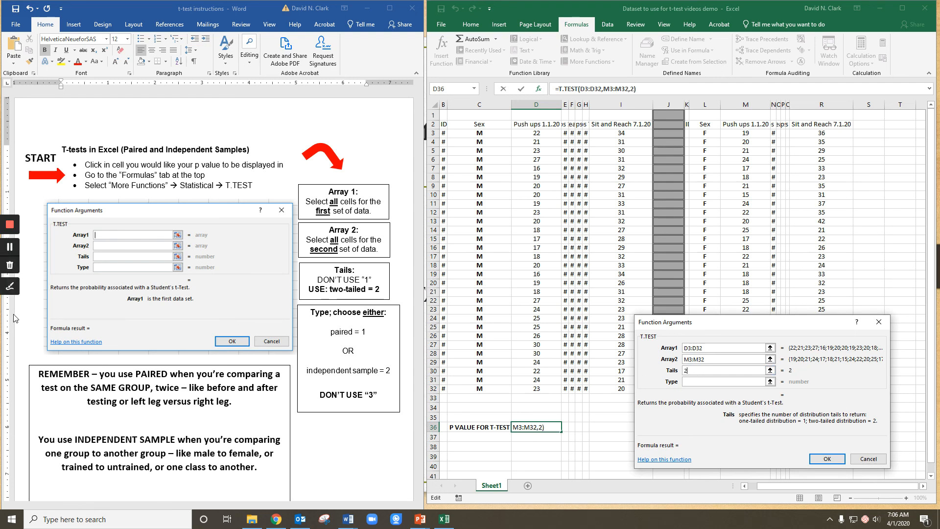
left_click(9, 225)
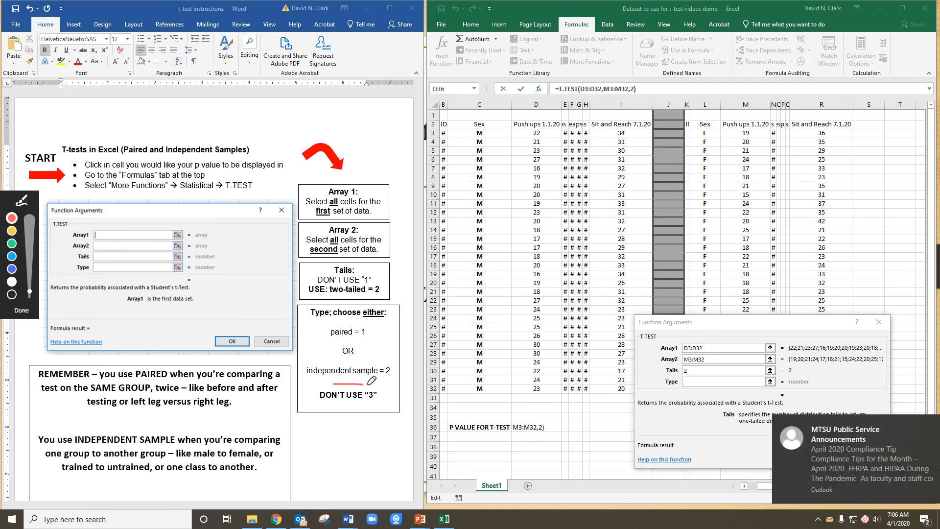
mouse_move(399, 386)
left_mouse_down()
mouse_move(376, 353)
mouse_move(287, 373)
mouse_move(333, 381)
left_mouse_up()
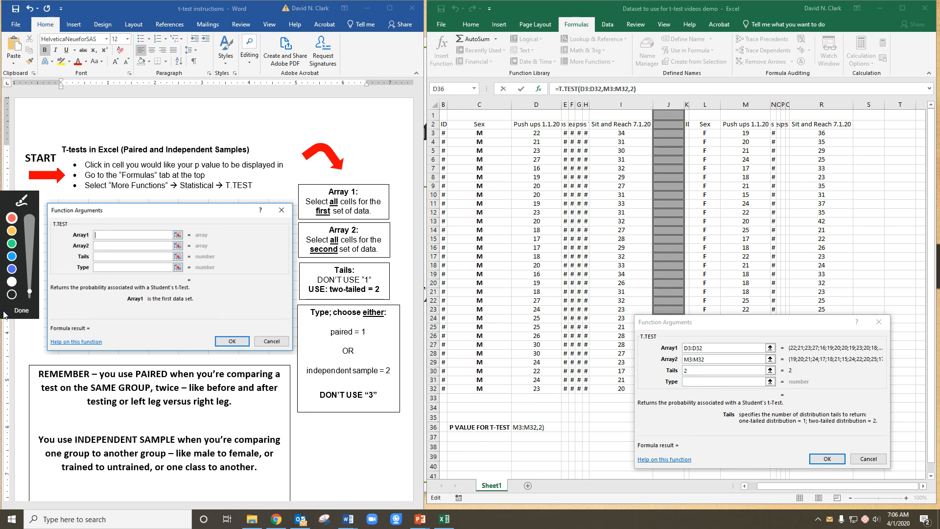
left_click(20, 311)
left_click(698, 383)
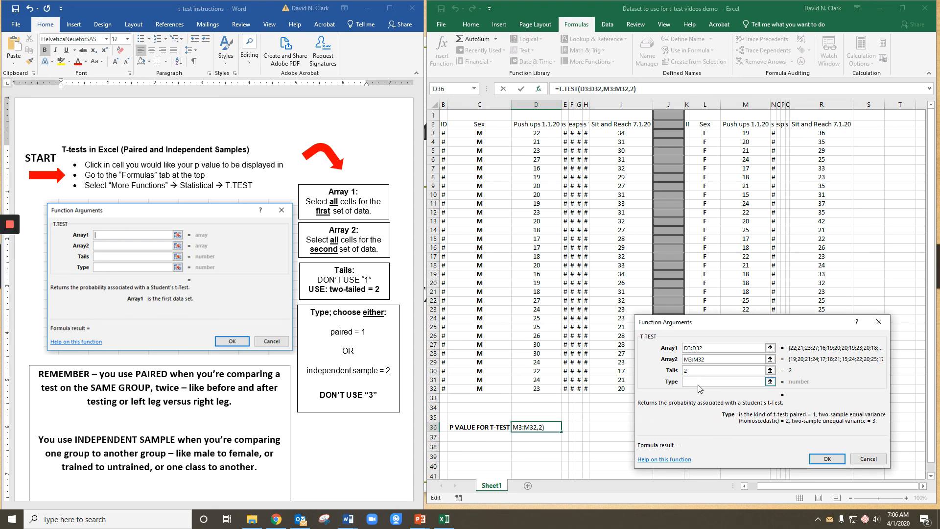
type("2")
left_click(828, 459)
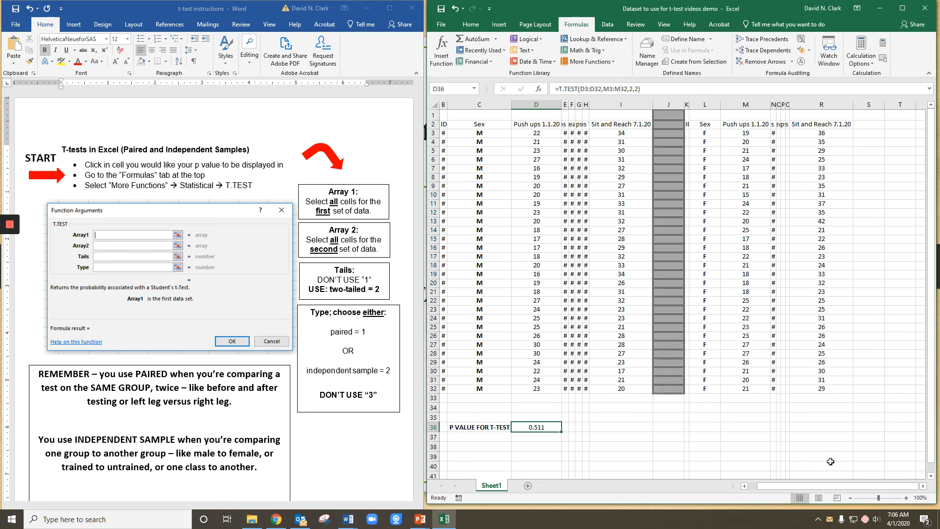
mouse_move(9, 225)
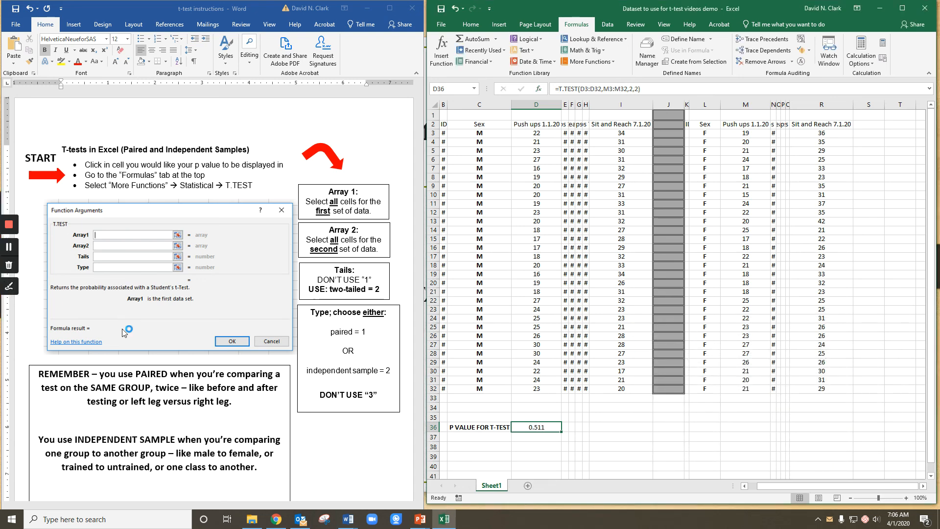
left_click(10, 286)
mouse_move(535, 442)
left_mouse_down()
mouse_move(568, 425)
mouse_move(515, 421)
mouse_move(514, 436)
mouse_move(535, 441)
left_mouse_up()
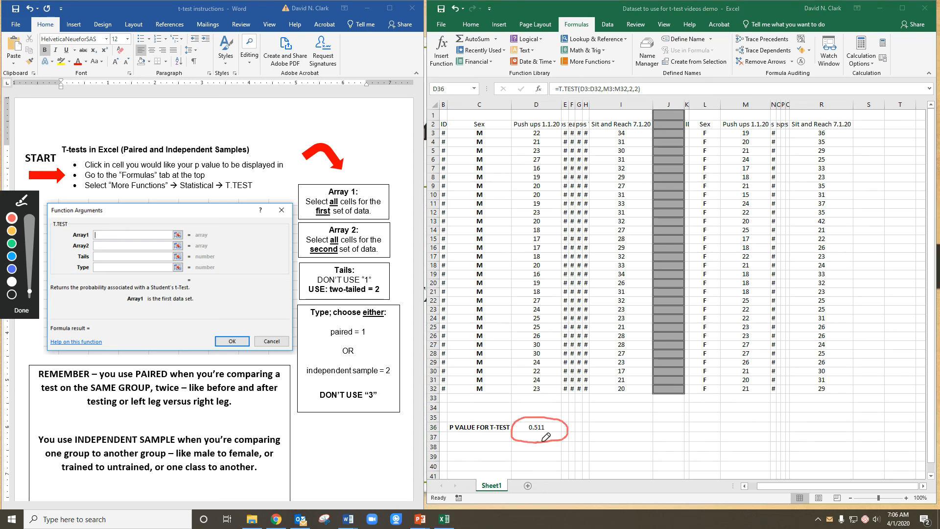
mouse_move(591, 431)
left_mouse_down()
mouse_move(589, 451)
mouse_move(603, 421)
mouse_move(591, 437)
mouse_move(661, 431)
mouse_move(673, 441)
mouse_move(665, 430)
mouse_move(673, 429)
left_mouse_up()
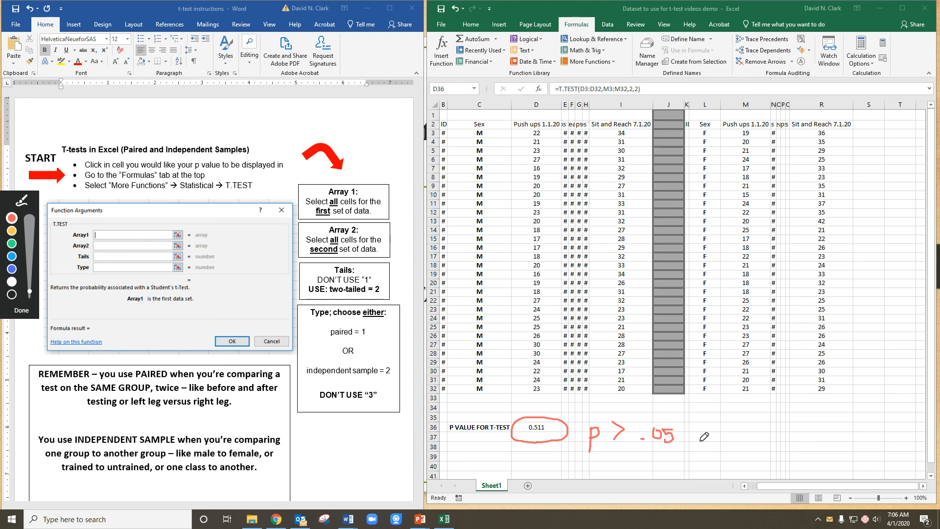
key("e")
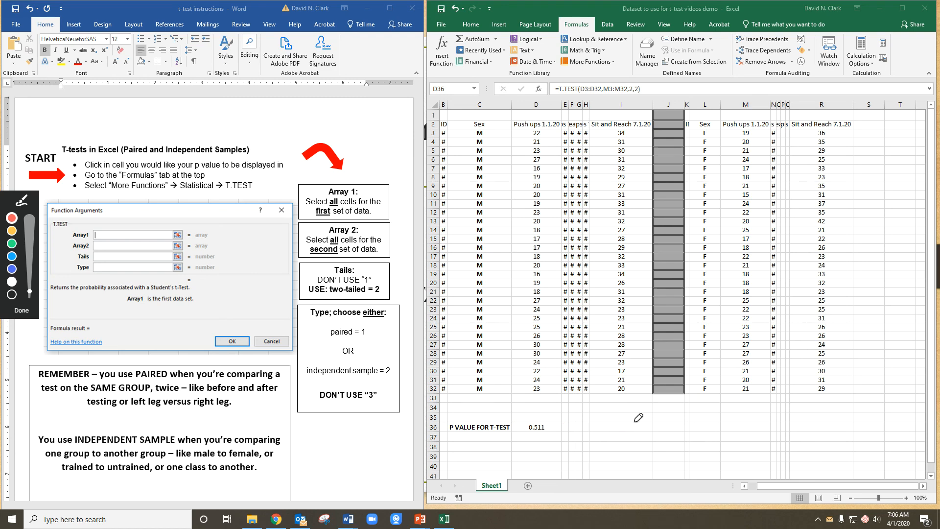
left_click_drag(638, 420, 630, 442)
left_click(659, 434)
mouse_move(675, 422)
left_mouse_down()
mouse_move(692, 433)
mouse_move(684, 440)
mouse_move(693, 424)
mouse_move(748, 434)
mouse_move(738, 439)
mouse_move(798, 432)
mouse_move(796, 448)
left_mouse_up()
left_click(783, 422)
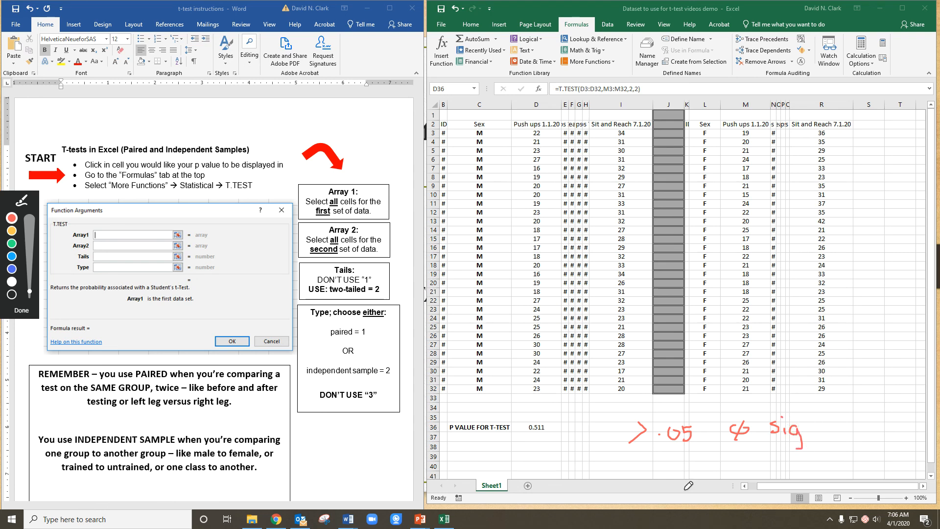
mouse_move(659, 469)
left_mouse_down()
mouse_move(739, 462)
mouse_move(737, 470)
mouse_move(770, 465)
mouse_move(782, 476)
mouse_move(788, 455)
mouse_move(789, 471)
mouse_move(833, 458)
mouse_move(893, 466)
left_mouse_up()
left_click(872, 466)
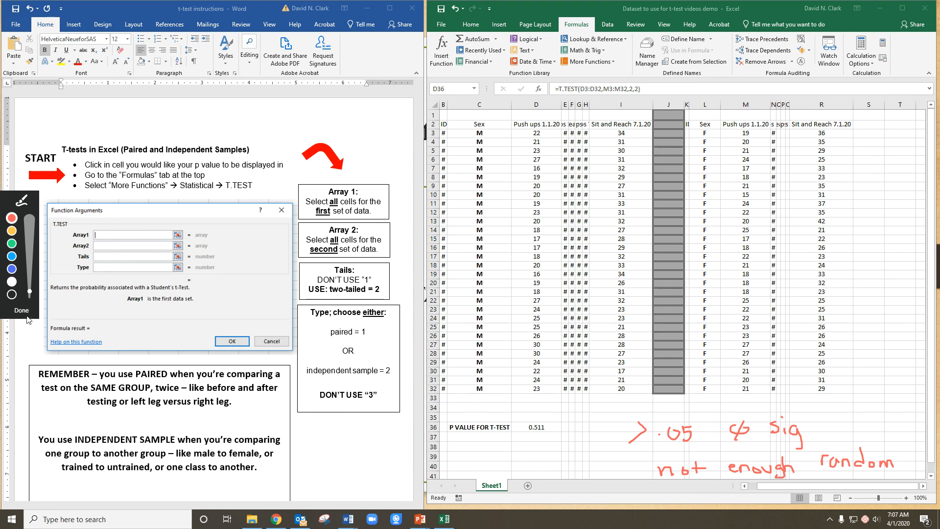
left_click(22, 310)
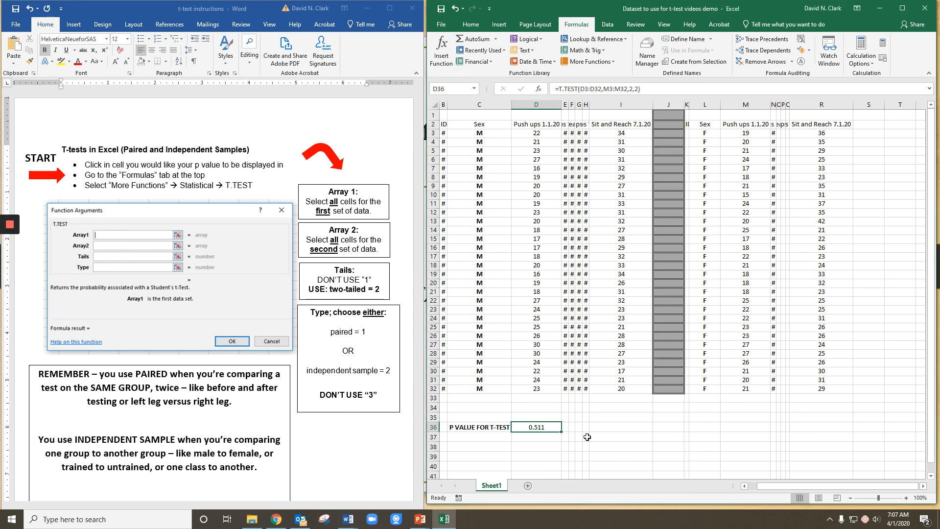
Step: Calculate the average of the male push-up scores D3:D32 in cell D33 with the AVERAGE function
left_click(539, 397)
type("=")
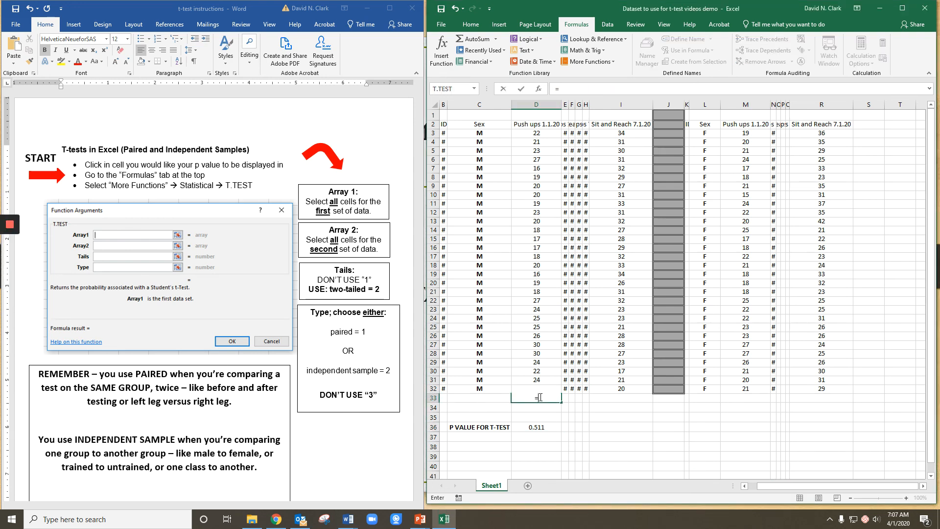
type("average")
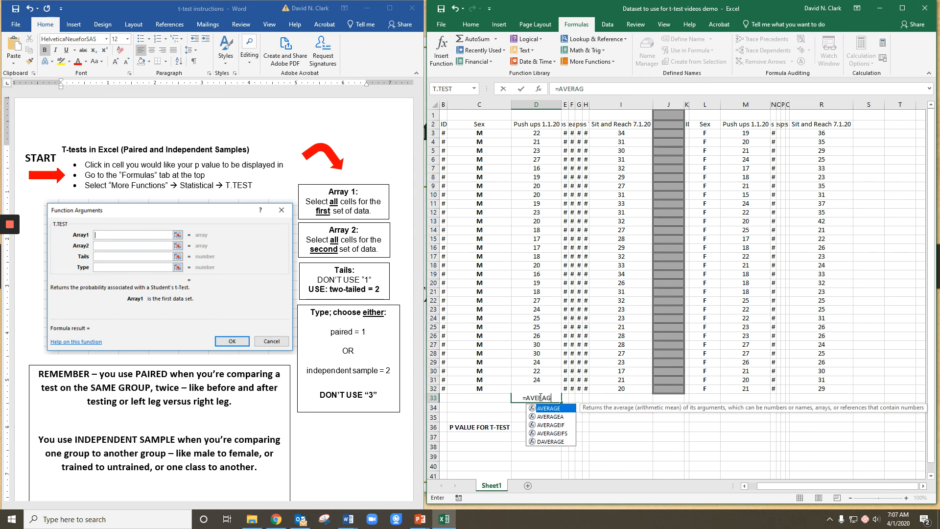
key("Tab")
key("ctrl+Up")
key("ctrl+Up")
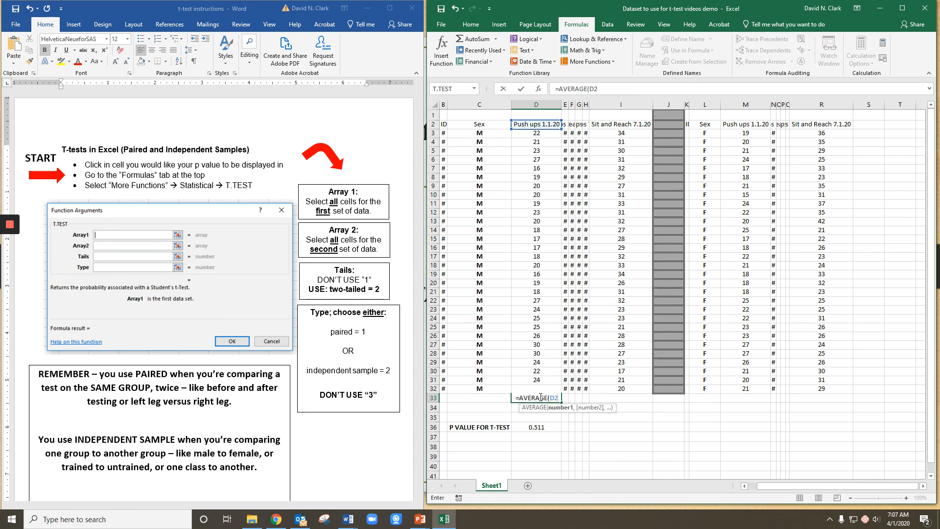
key("Down")
type(":D32)")
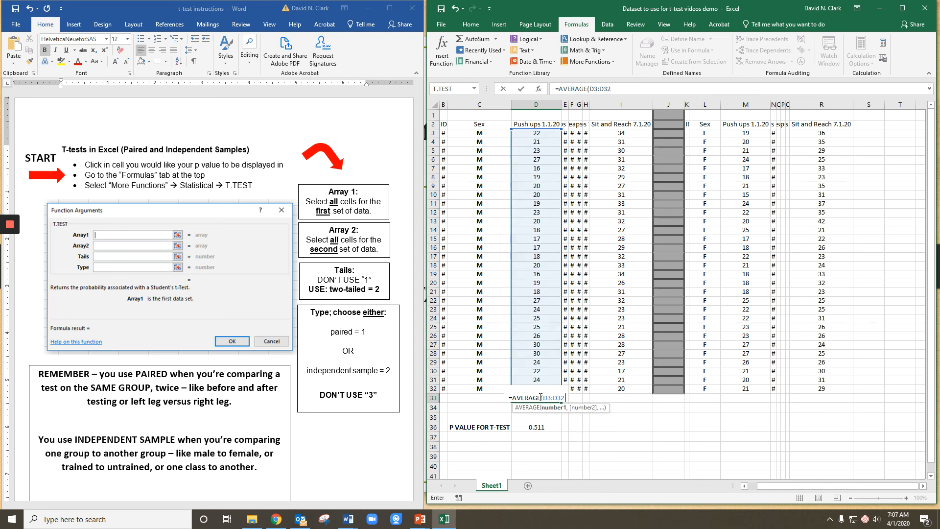
key("Return")
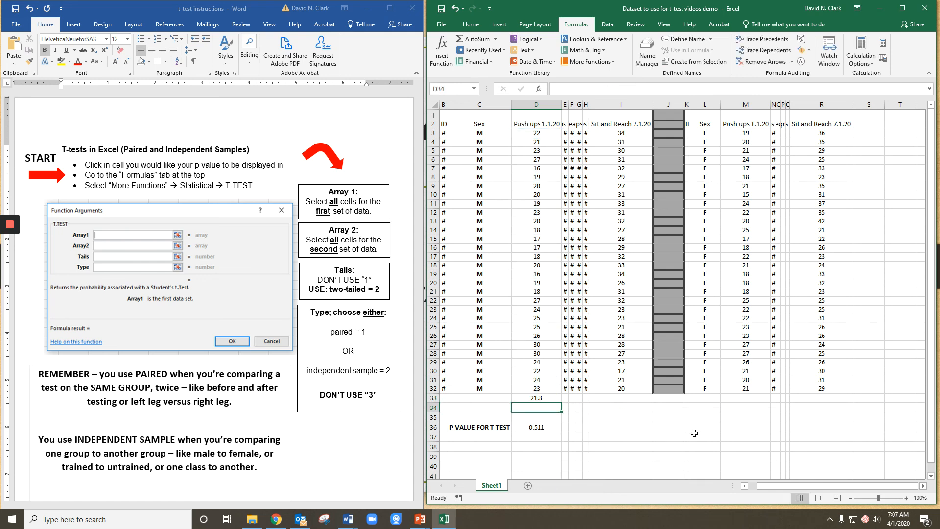
Step: Calculate the average of the female push-up scores M3:M32 in cell M33 with the AVERAGE function
left_click(742, 398)
type("=AVEA")
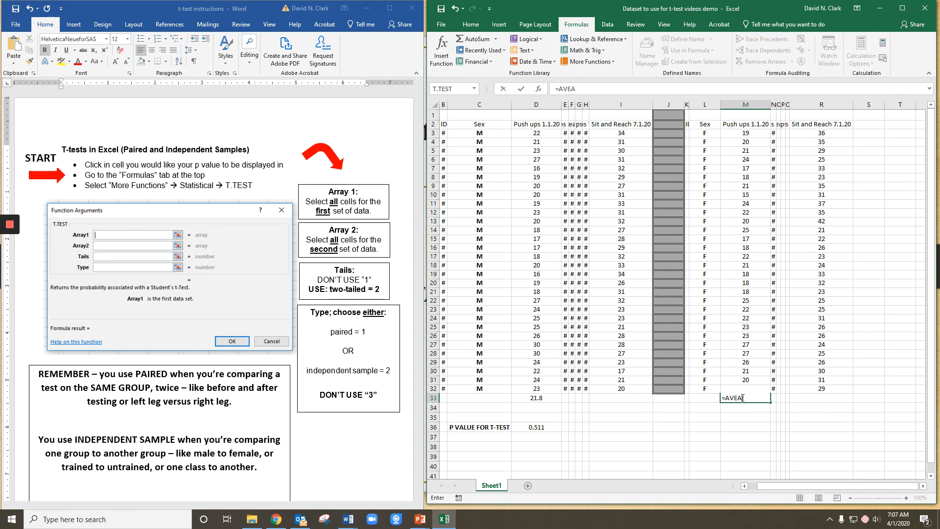
type("RRAG")
key("Tab")
type("M3:M,")
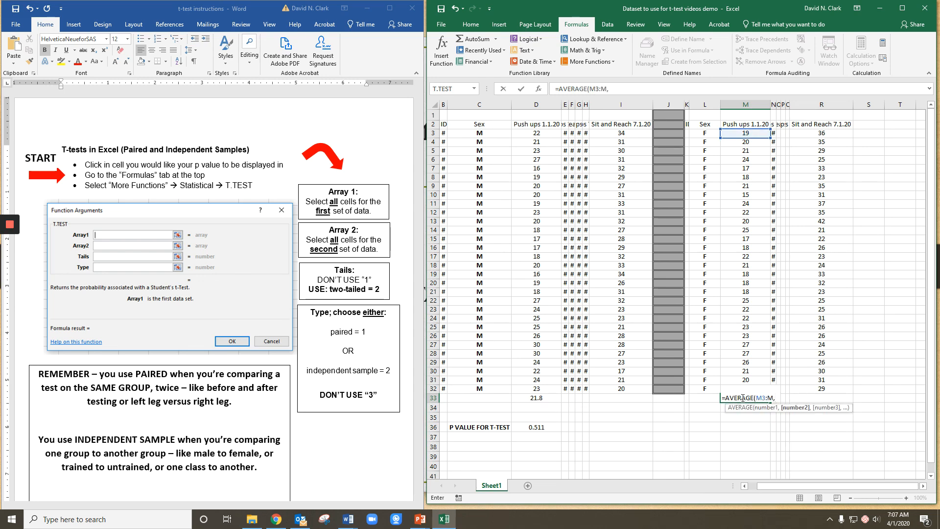
key("BackSpace")
type("32")
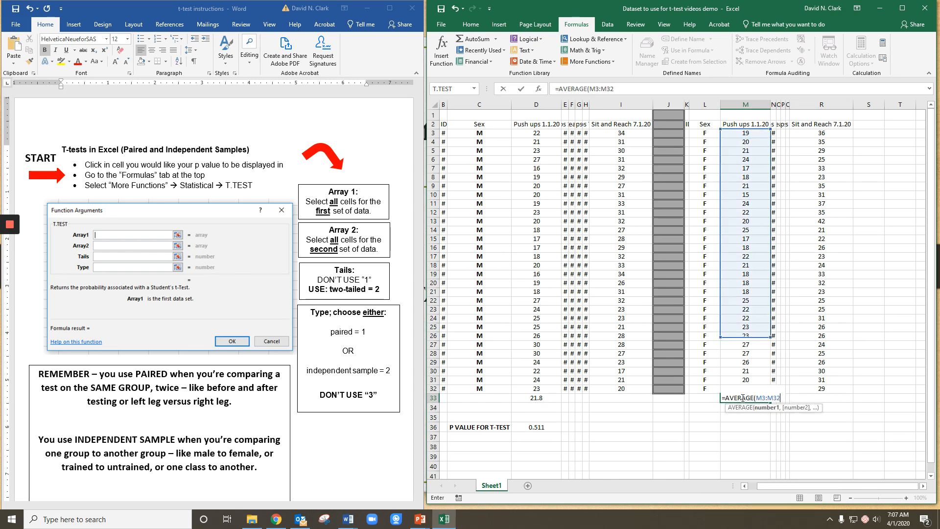
key("Return")
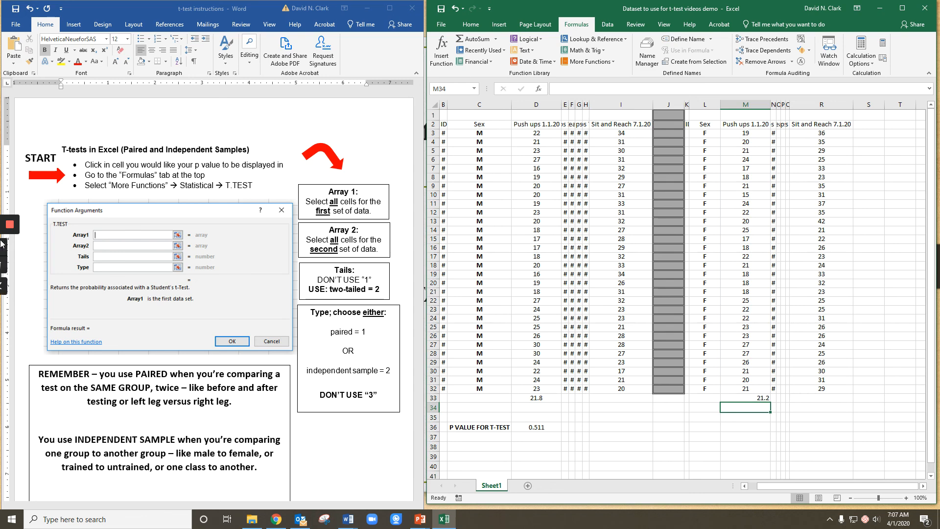
left_click(10, 286)
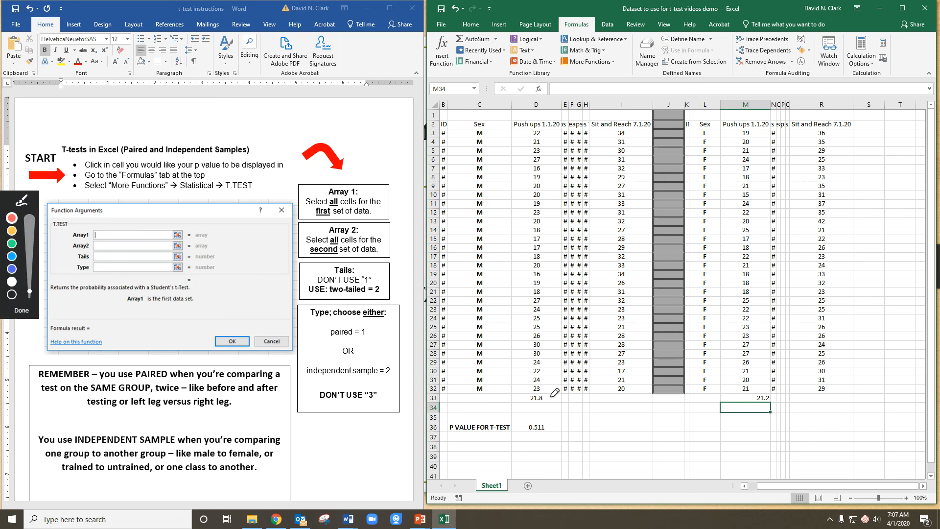
mouse_move(550, 399)
left_mouse_down()
mouse_move(743, 401)
mouse_move(736, 406)
left_mouse_up()
left_click_drag(550, 400, 554, 402)
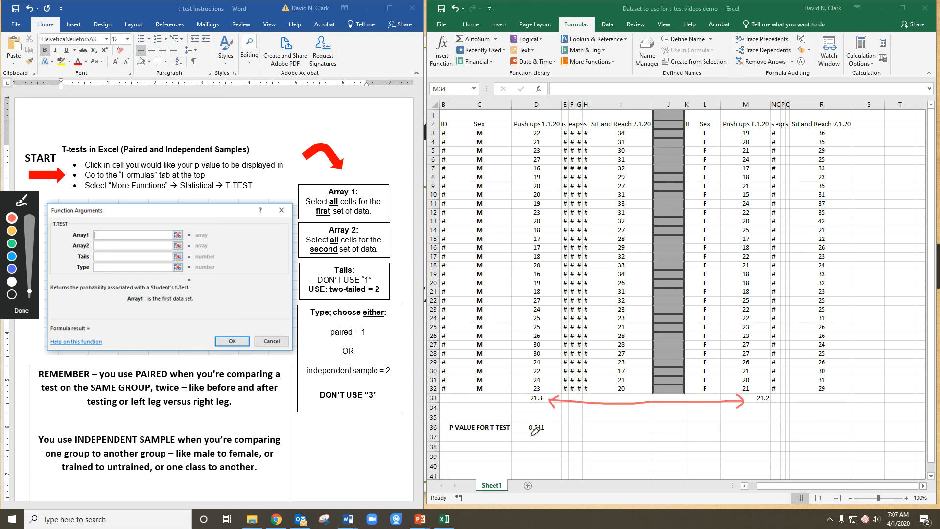
mouse_move(531, 436)
left_mouse_down()
mouse_move(553, 417)
mouse_move(523, 419)
mouse_move(520, 431)
mouse_move(533, 433)
left_mouse_up()
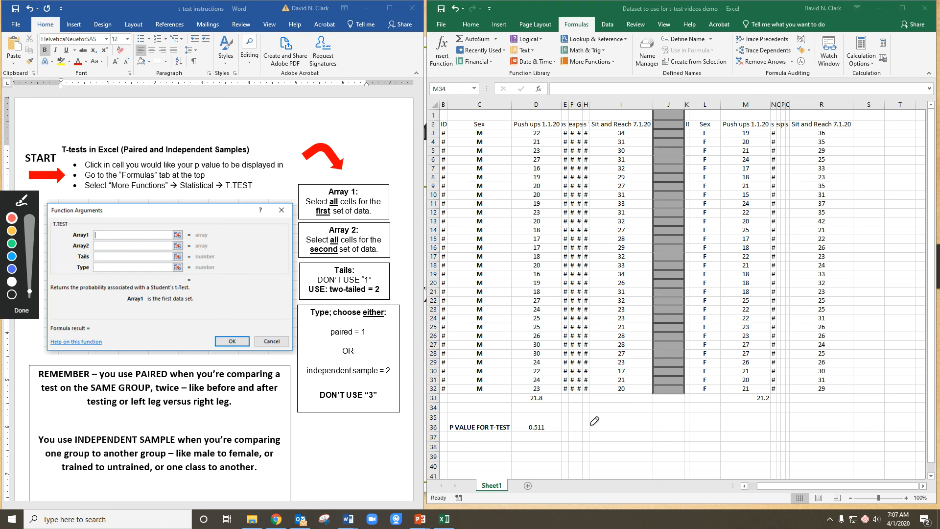
mouse_move(590, 435)
left_mouse_down()
mouse_move(652, 427)
mouse_move(674, 458)
mouse_move(666, 455)
left_mouse_up()
mouse_move(707, 431)
left_mouse_down()
mouse_move(706, 443)
mouse_move(727, 423)
mouse_move(718, 440)
mouse_move(734, 424)
mouse_move(727, 441)
mouse_move(733, 433)
left_mouse_up()
left_click(23, 311)
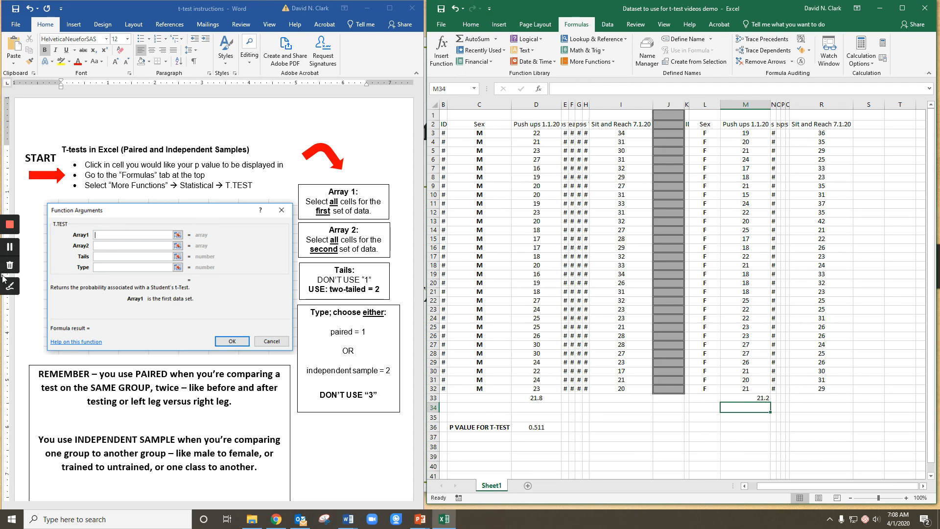
left_click(8, 286)
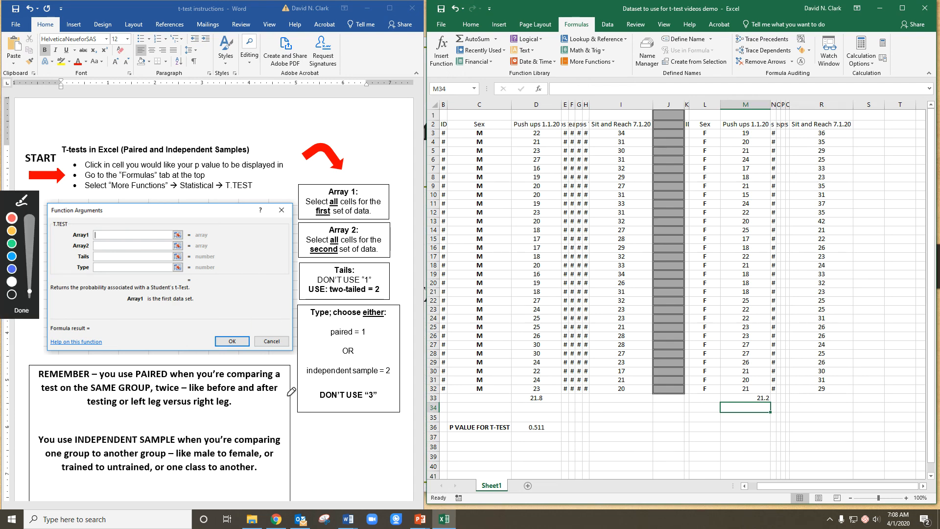
left_click(21, 311)
Step: Clear the push-up T.TEST formula in D36 and the two push-up averages in D33 and M33
left_click(537, 427)
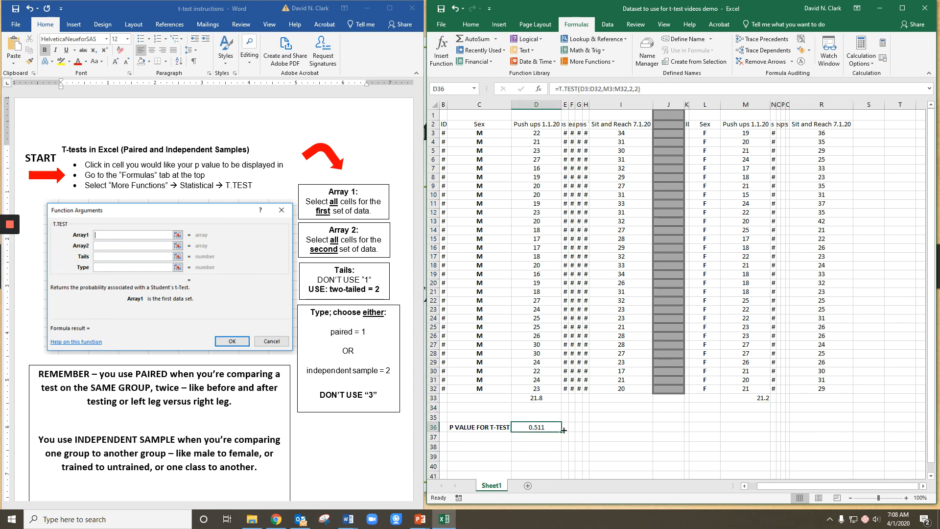
key("Delete")
left_click(546, 398)
key("Delete")
left_click(754, 398)
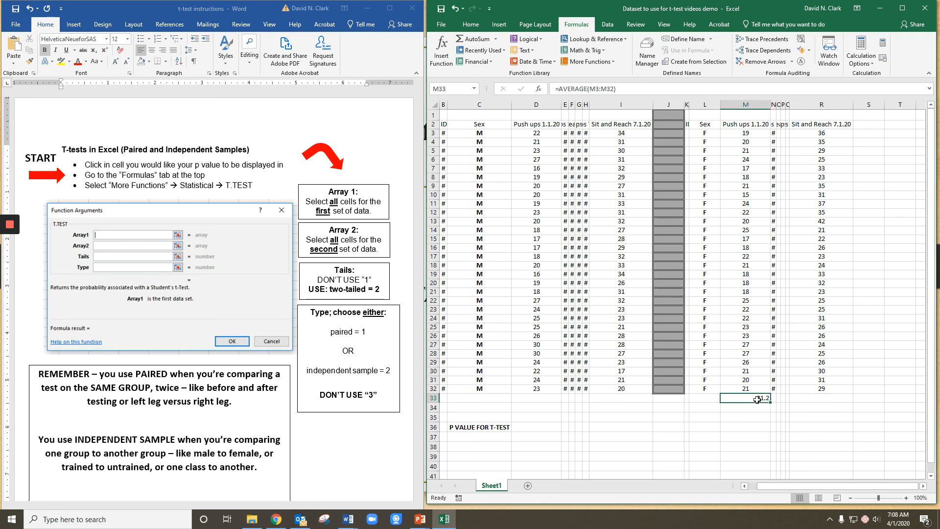
key("Delete")
mouse_move(10, 225)
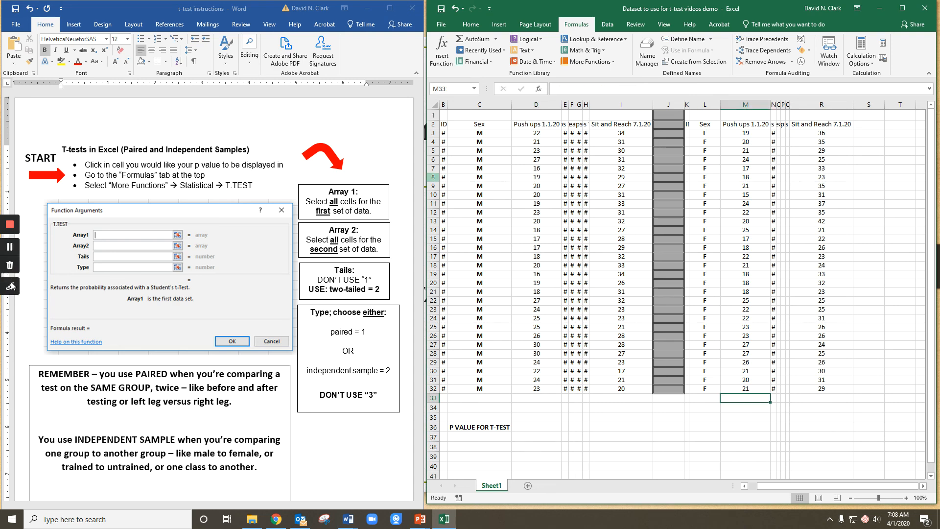
left_click(11, 286)
mouse_move(626, 118)
left_mouse_down()
mouse_move(576, 129)
mouse_move(590, 373)
mouse_move(640, 402)
mouse_move(651, 119)
left_mouse_up()
mouse_move(857, 117)
left_mouse_down()
mouse_move(788, 123)
mouse_move(812, 404)
mouse_move(864, 191)
mouse_move(858, 113)
left_mouse_up()
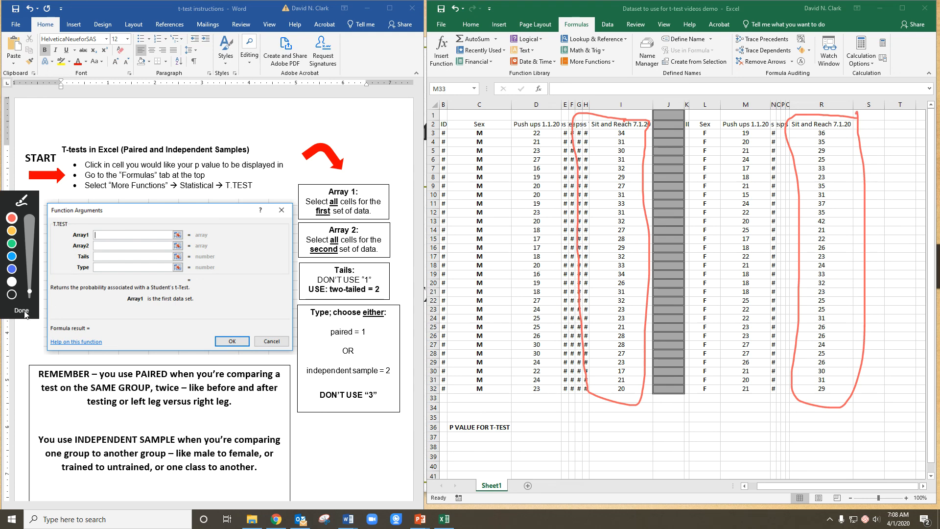
left_click(21, 310)
Step: Insert the statistical function T.TEST in the emptied cell D36 and move its arguments dialog clear of the upper sit-and-reach scores
left_click(537, 427)
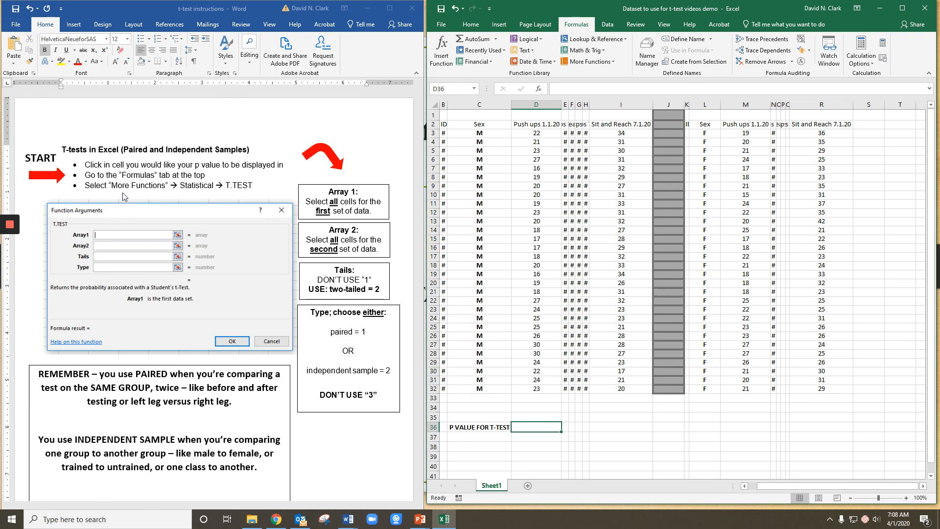
mouse_move(13, 252)
left_click(11, 287)
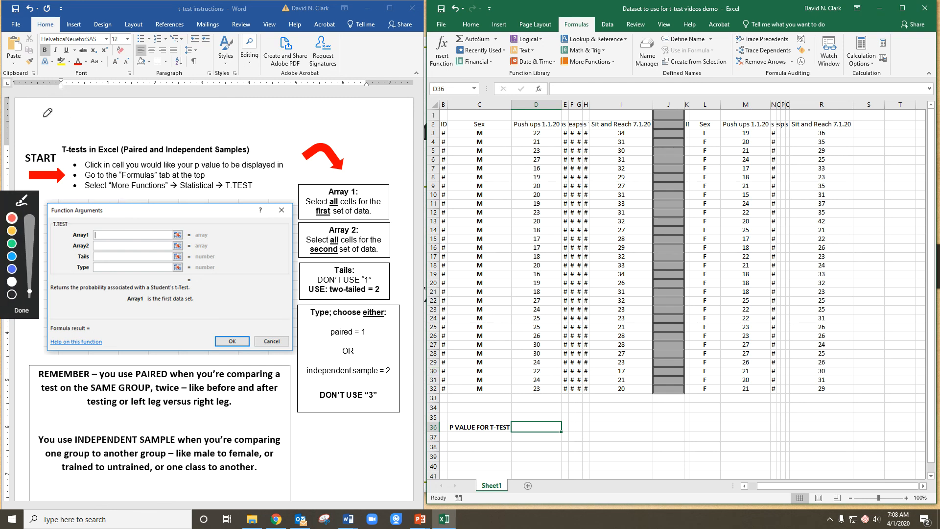
mouse_move(43, 116)
left_mouse_down()
mouse_move(46, 148)
mouse_move(56, 129)
left_mouse_up()
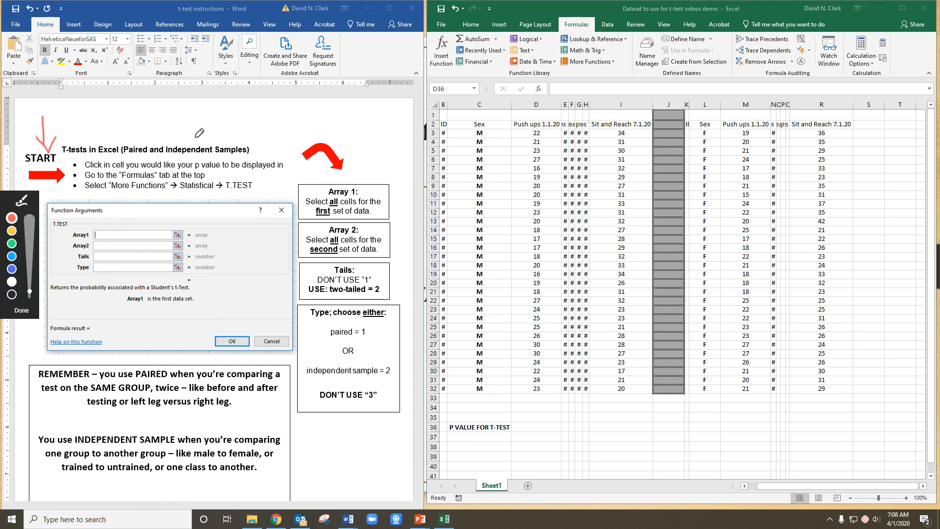
mouse_move(196, 137)
left_mouse_down()
mouse_move(284, 136)
mouse_move(275, 146)
left_mouse_up()
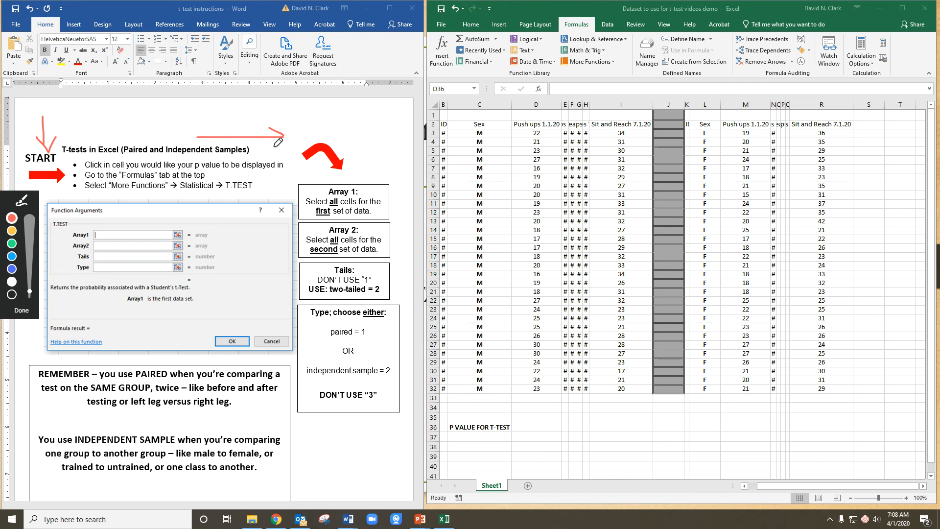
left_click(22, 311)
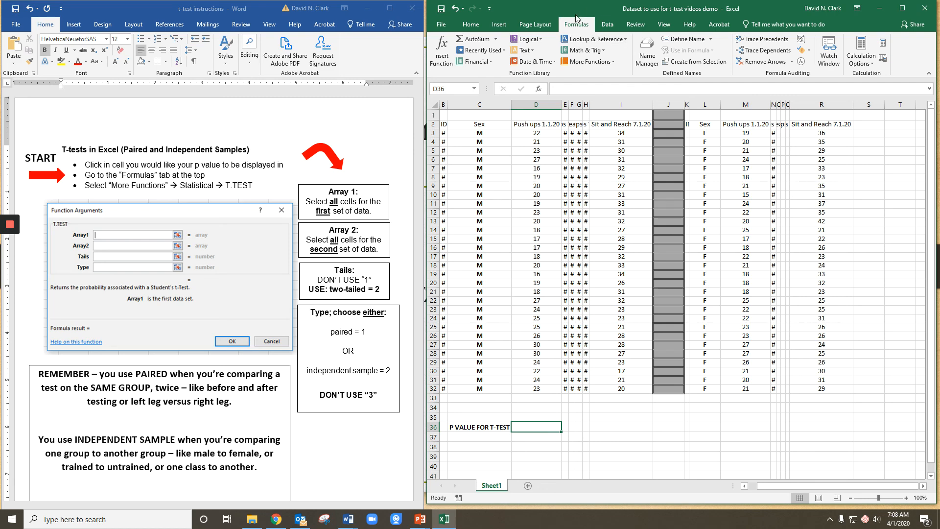
left_click(585, 61)
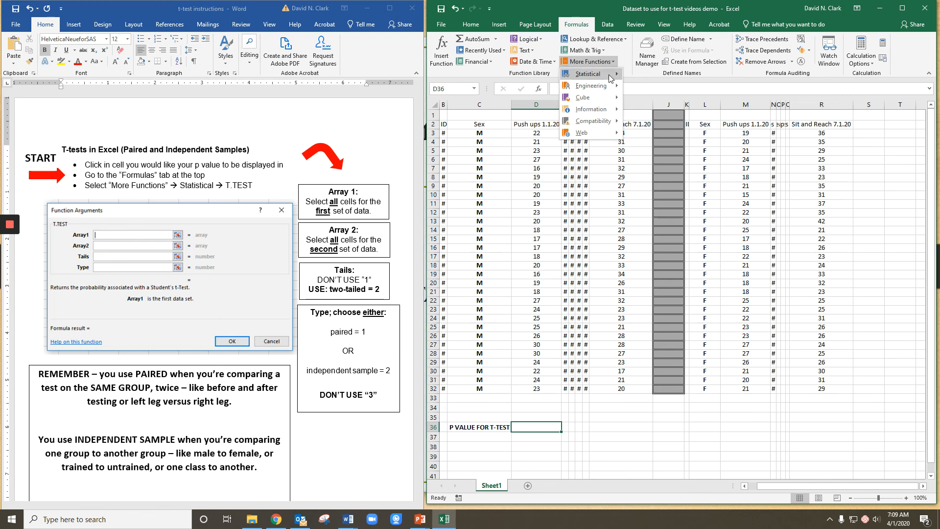
mouse_move(610, 78)
left_click_drag(720, 101, 721, 325)
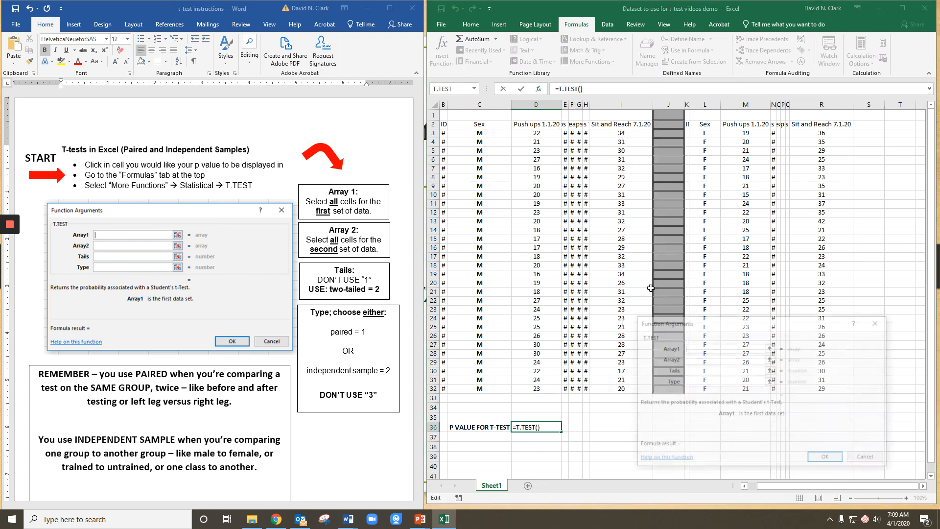
left_click(651, 286)
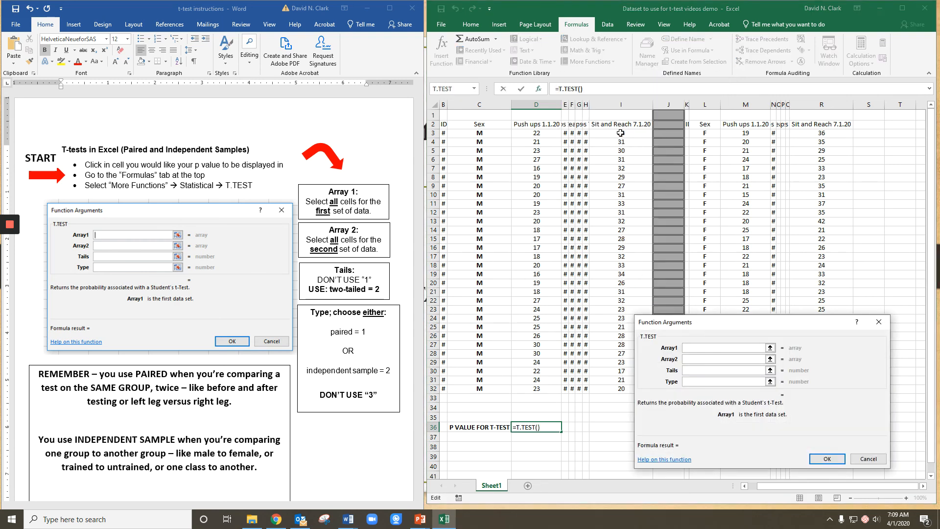
Step: Set Array1 to the male sit-and-reach scores in I3:I32 and Array2 to the female sit-and-reach scores in R3:R32
left_click_drag(620, 133, 625, 389)
left_click(731, 363)
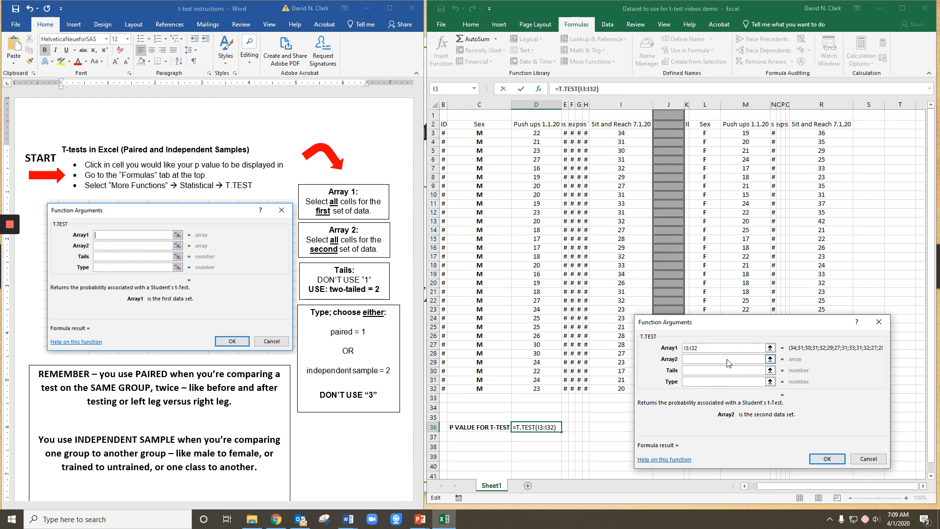
left_click_drag(818, 131, 813, 392)
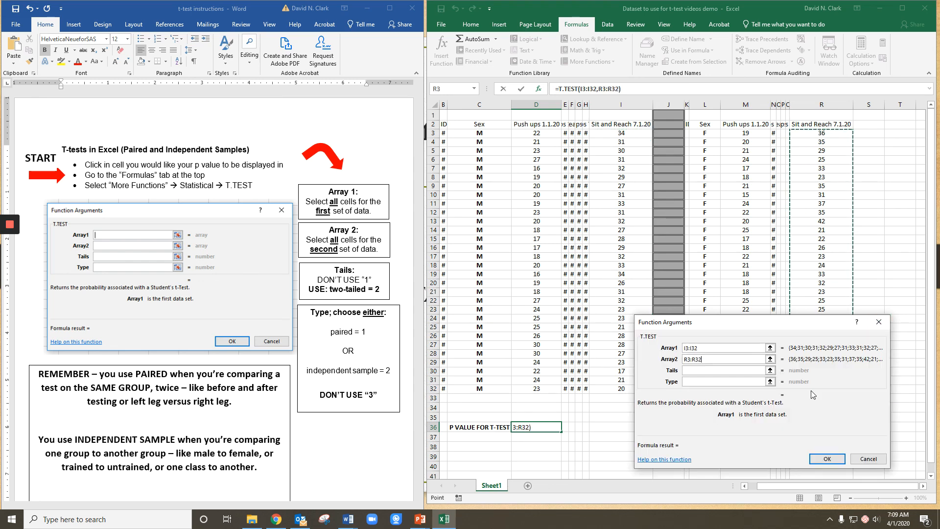
Step: Set Tails to 2 and Type to 2 in the sit-and-reach T.TEST arguments and enter the formula in D36
left_click(694, 370)
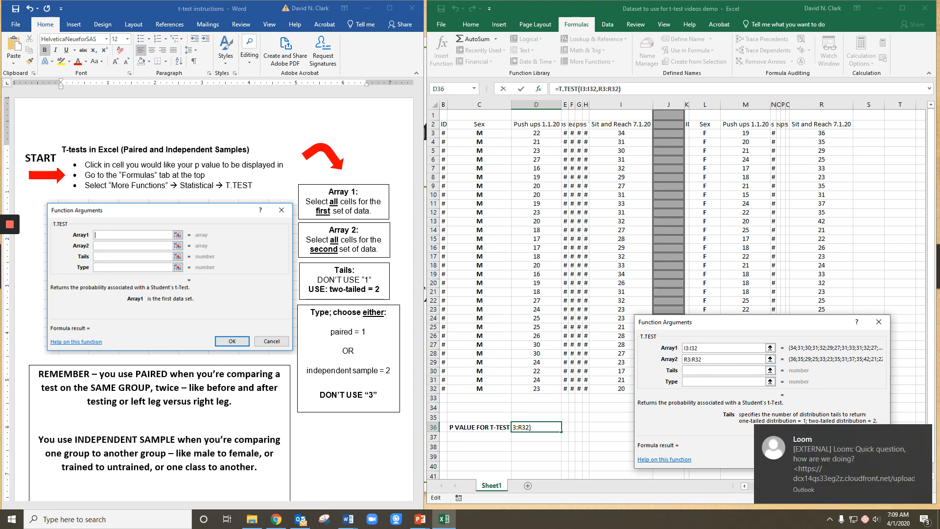
left_click(924, 435)
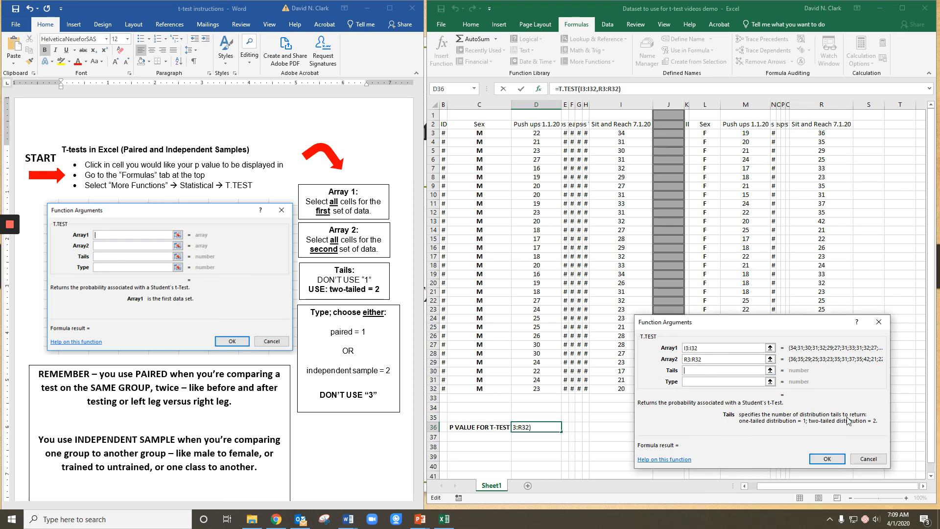
type("2")
left_click(696, 380)
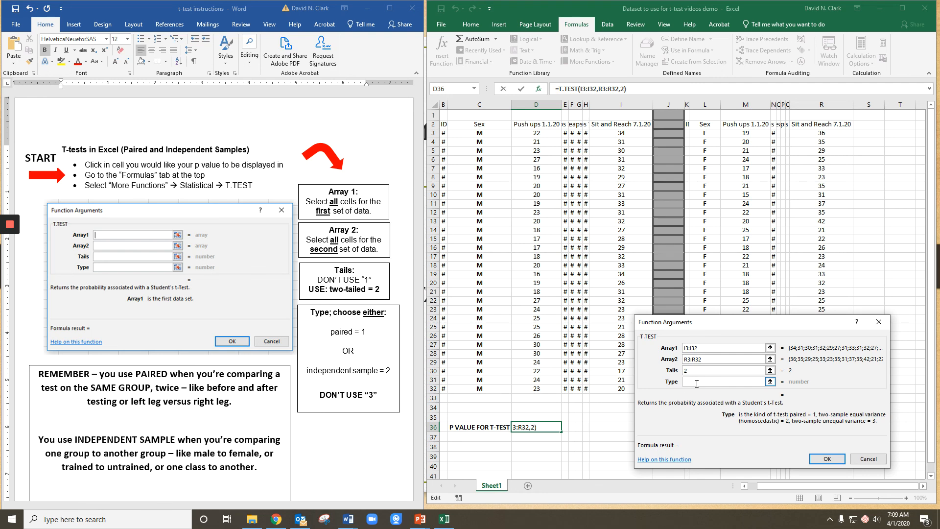
type("2")
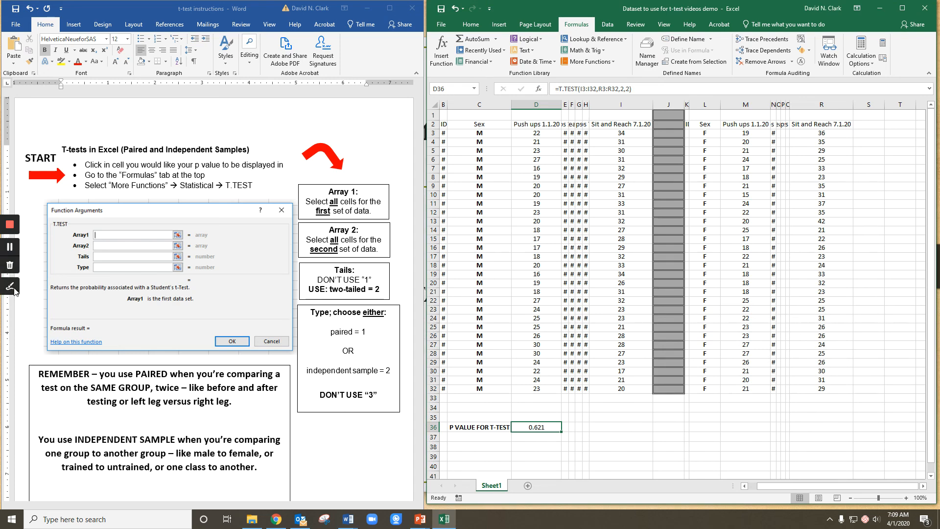
left_click(14, 291)
mouse_move(548, 439)
left_mouse_down()
mouse_move(568, 416)
mouse_move(518, 416)
mouse_move(532, 434)
left_mouse_up()
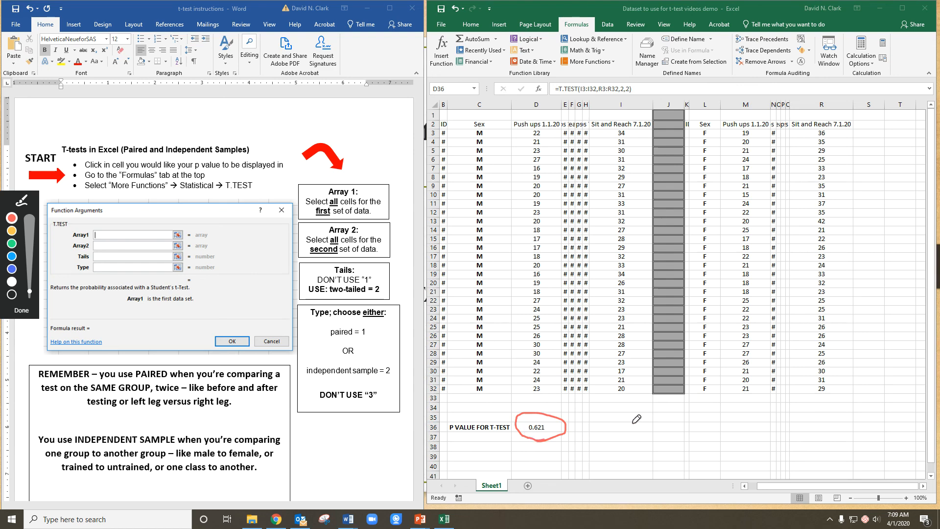
mouse_move(611, 423)
left_mouse_down()
mouse_move(610, 435)
mouse_move(662, 427)
mouse_move(669, 416)
mouse_move(678, 432)
mouse_move(688, 416)
left_mouse_up()
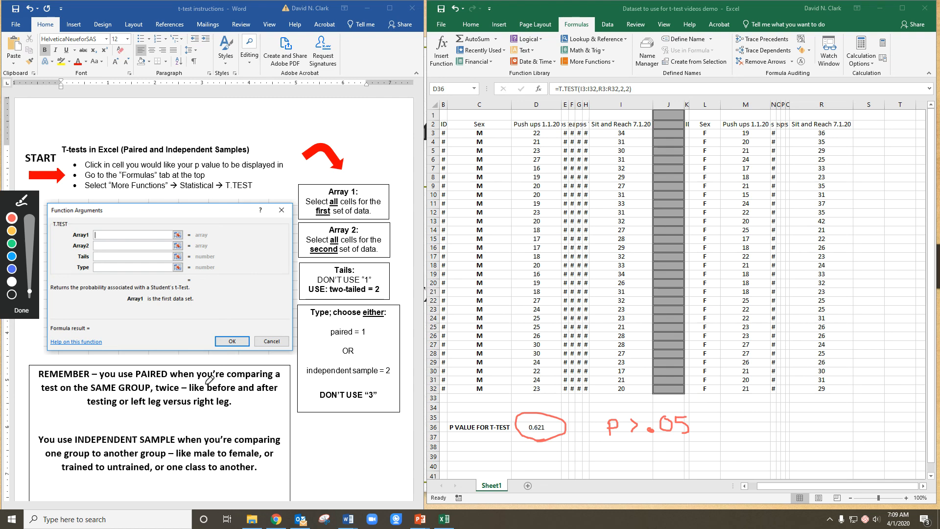
double_click(785, 442)
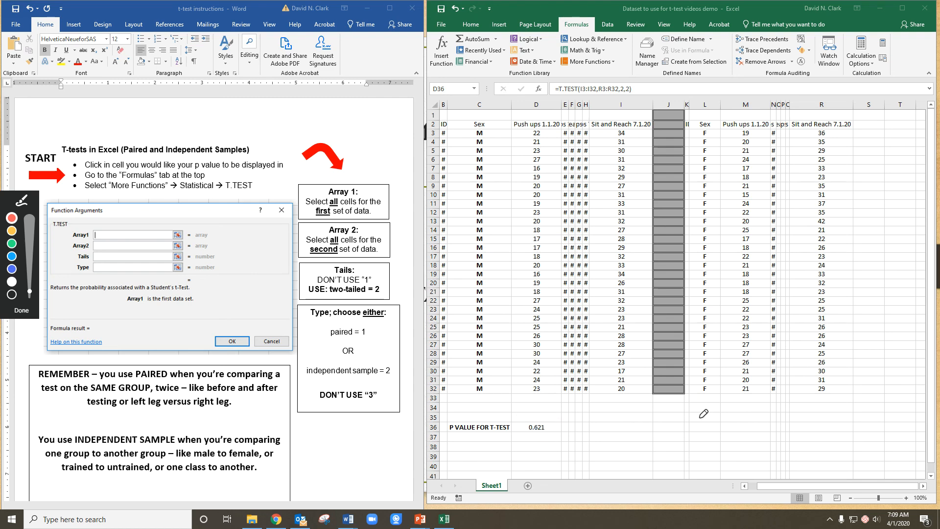
mouse_move(705, 414)
left_mouse_down()
mouse_move(698, 433)
mouse_move(730, 421)
mouse_move(768, 432)
mouse_move(756, 439)
left_mouse_up()
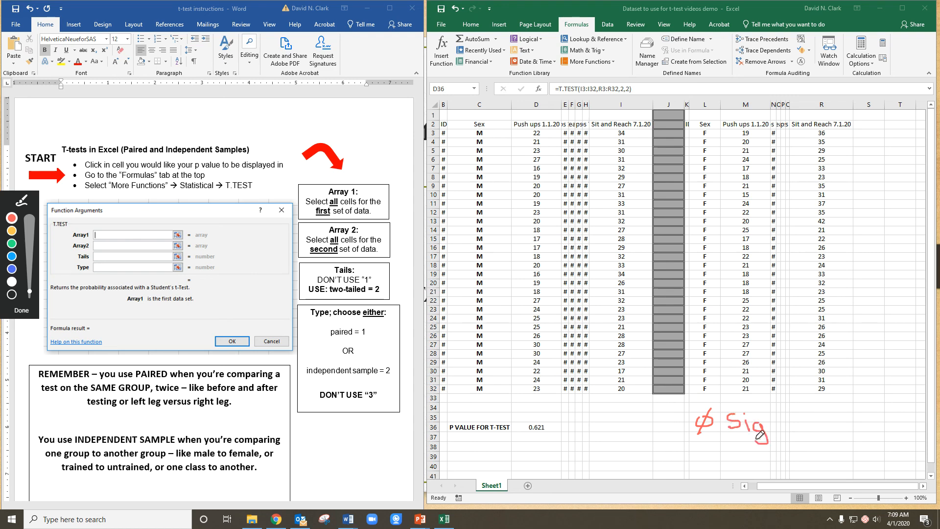
mouse_move(803, 413)
left_mouse_down()
mouse_move(796, 431)
mouse_move(807, 435)
mouse_move(853, 415)
mouse_move(846, 432)
mouse_move(856, 424)
left_mouse_up()
mouse_move(715, 459)
left_mouse_down()
mouse_move(758, 469)
mouse_move(779, 456)
mouse_move(776, 468)
mouse_move(786, 459)
mouse_move(805, 471)
left_mouse_up()
left_click(719, 469)
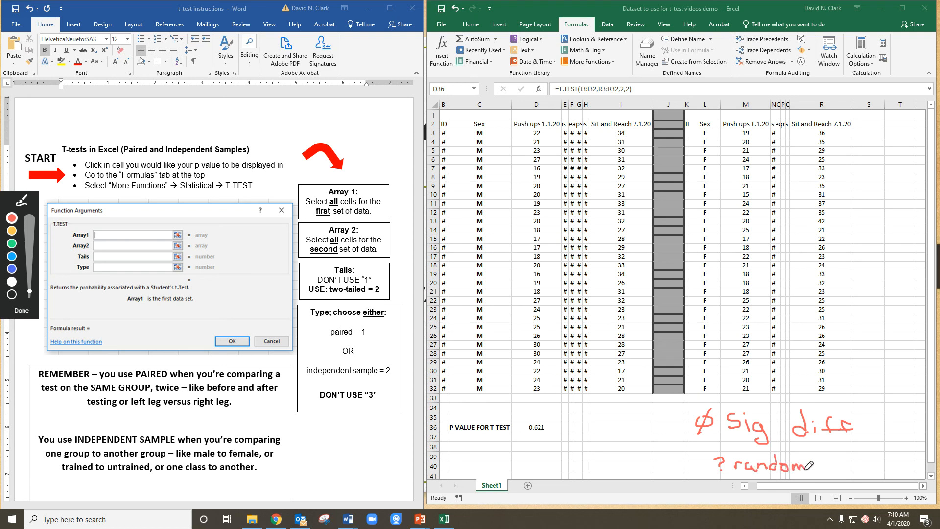
left_click(20, 314)
Step: Calculate the average of the male sit-and-reach scores I3:I32 in cell I33 with the AVERAGE function
left_click(618, 399)
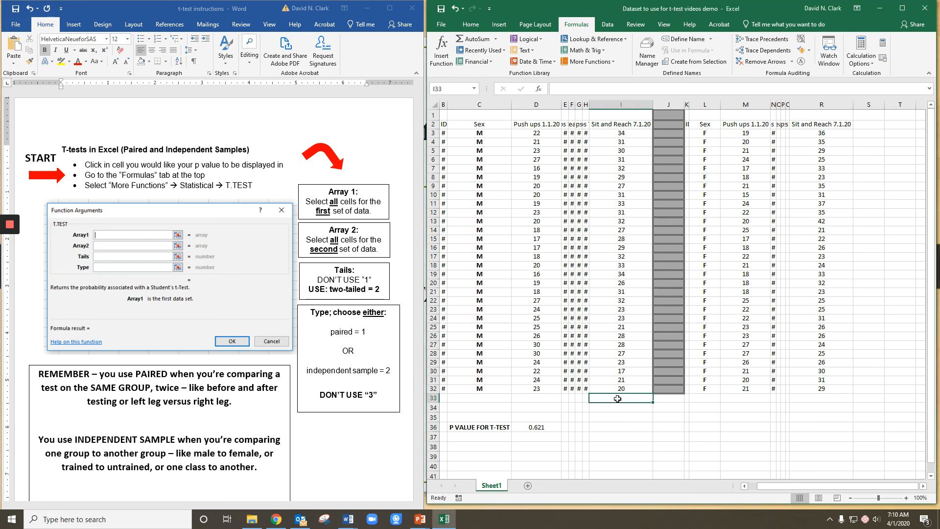
type("=AVERAGE(")
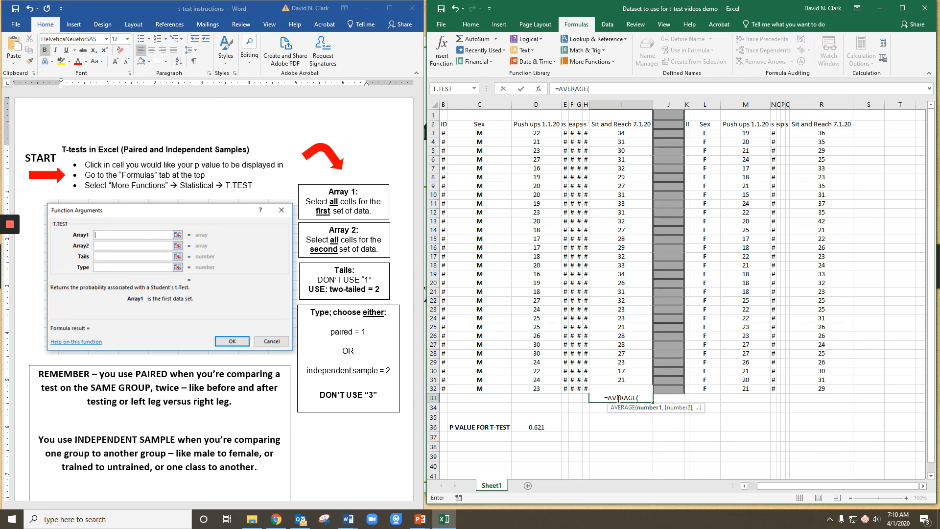
type("I3:I32")
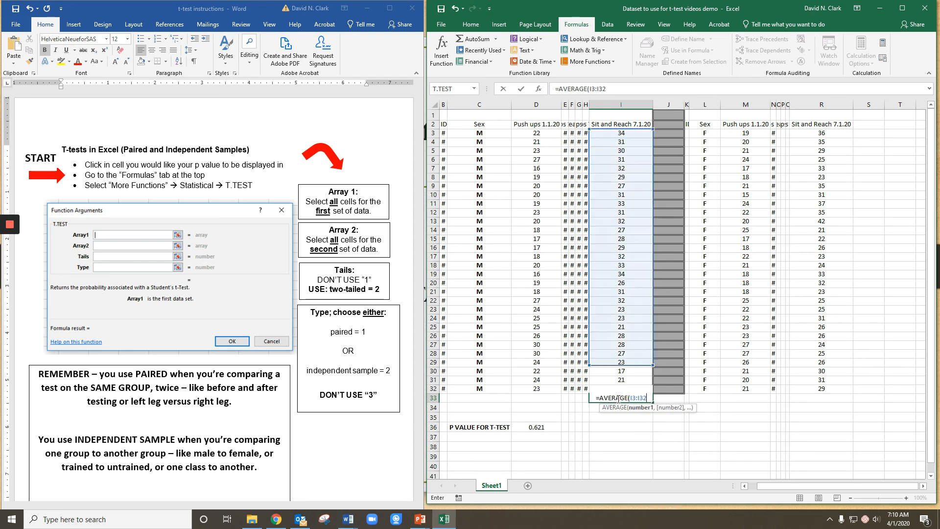
key("Return")
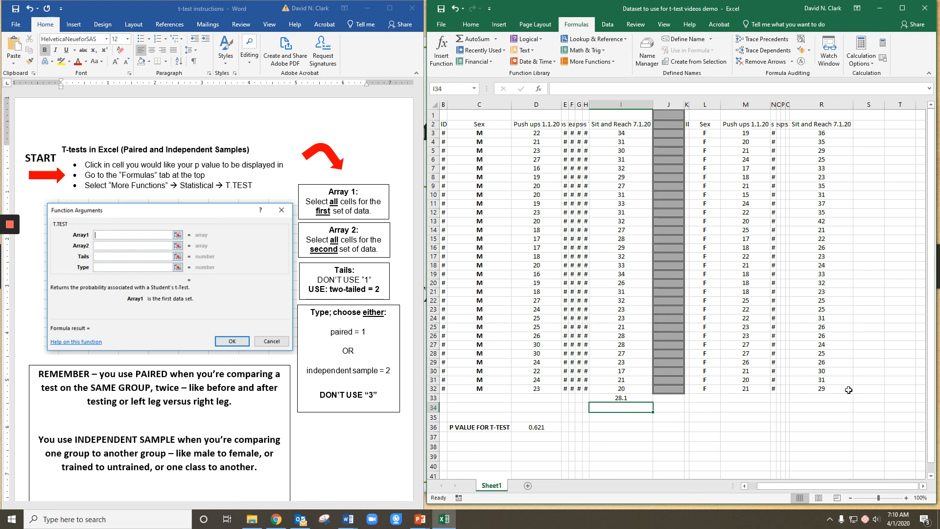
Step: Calculate the average of the female sit-and-reach scores R3:R32 in cell R33 with the AVERAGE function
left_click(831, 399)
type("=AVEAR")
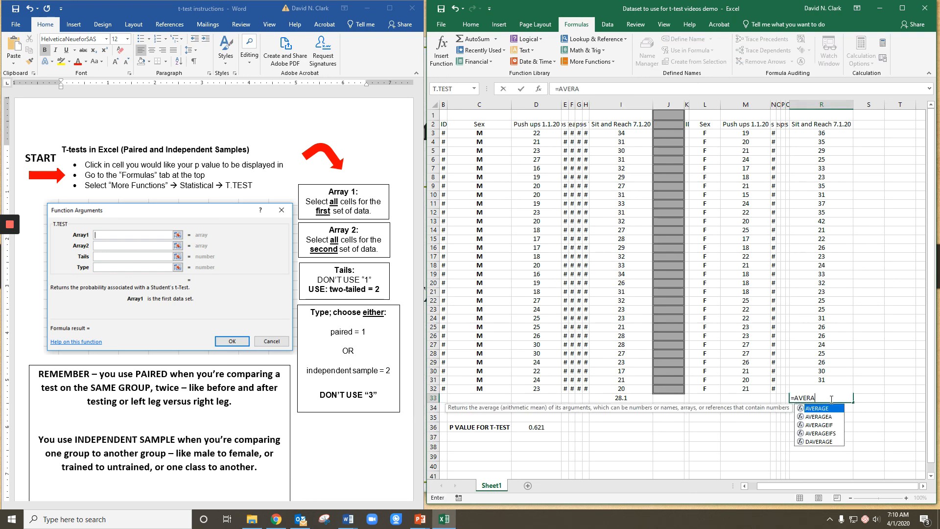
type("R")
key("Tab")
type("R")
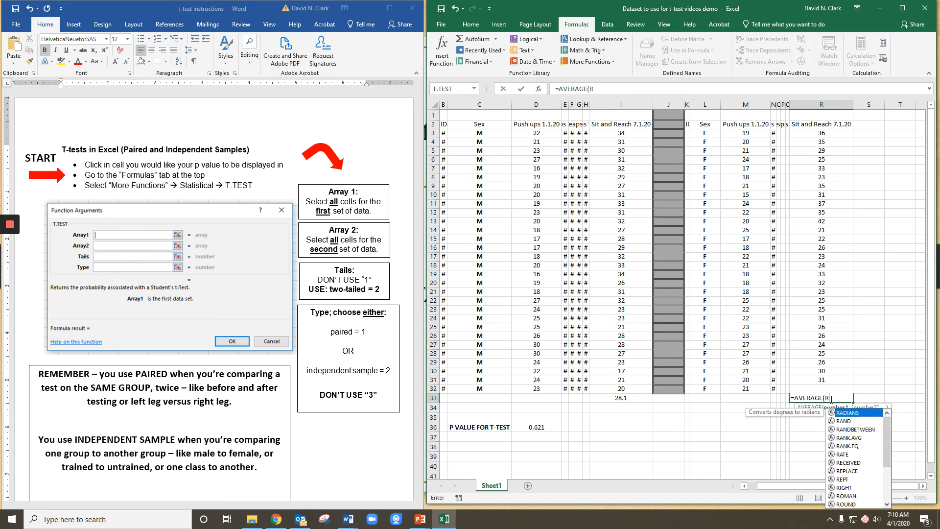
type("3")
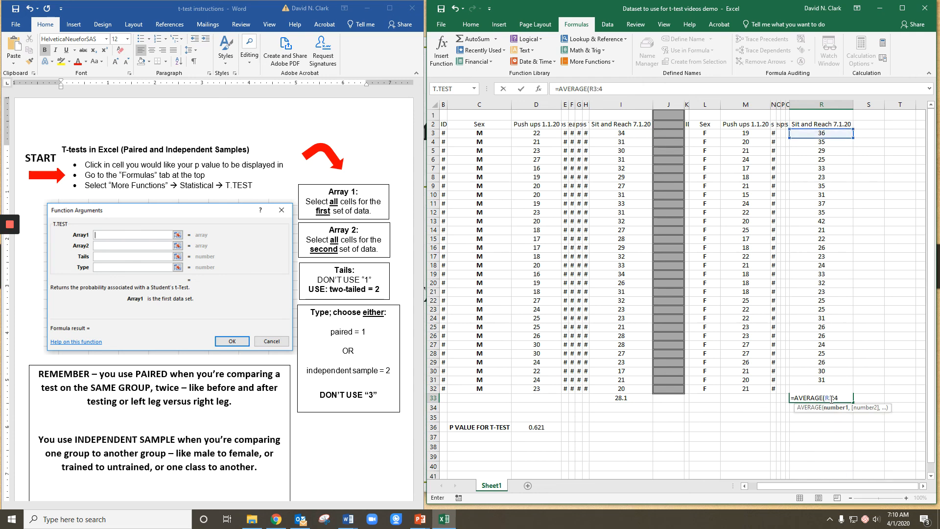
type(":R32")
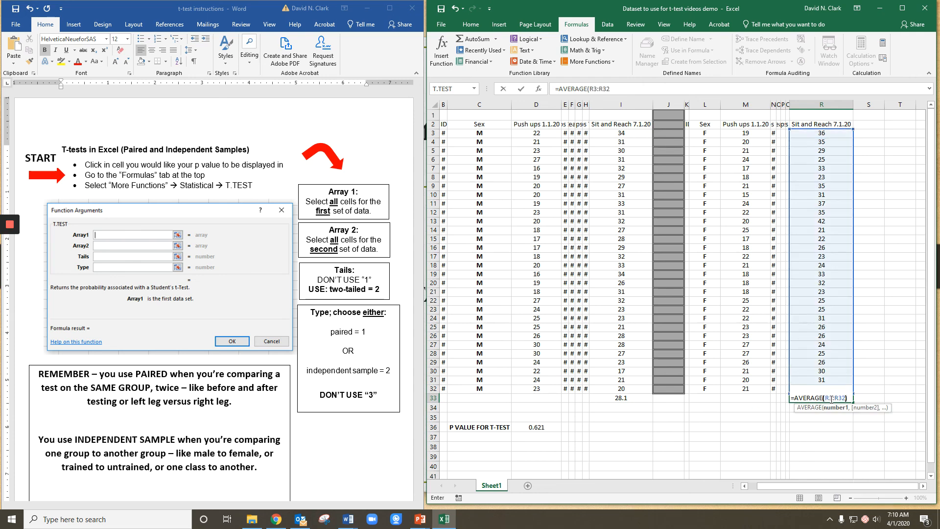
key("Return")
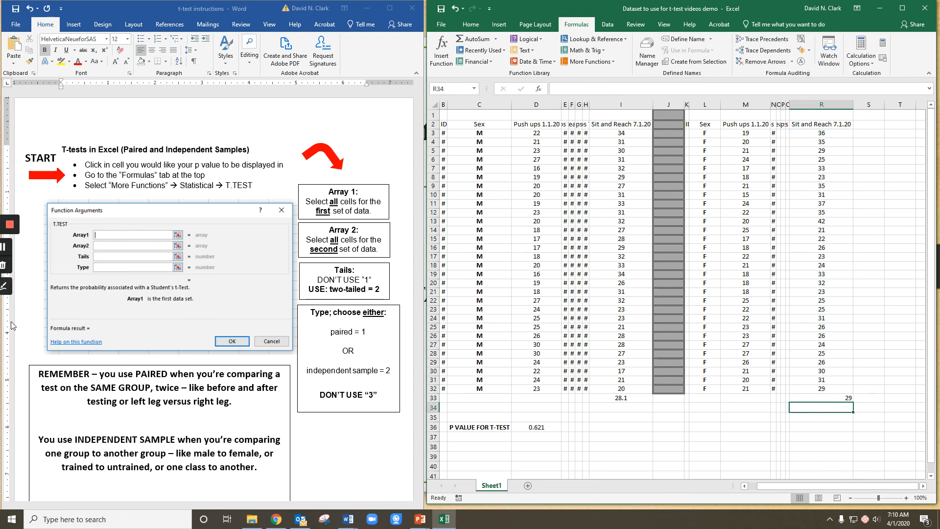
left_click(8, 285)
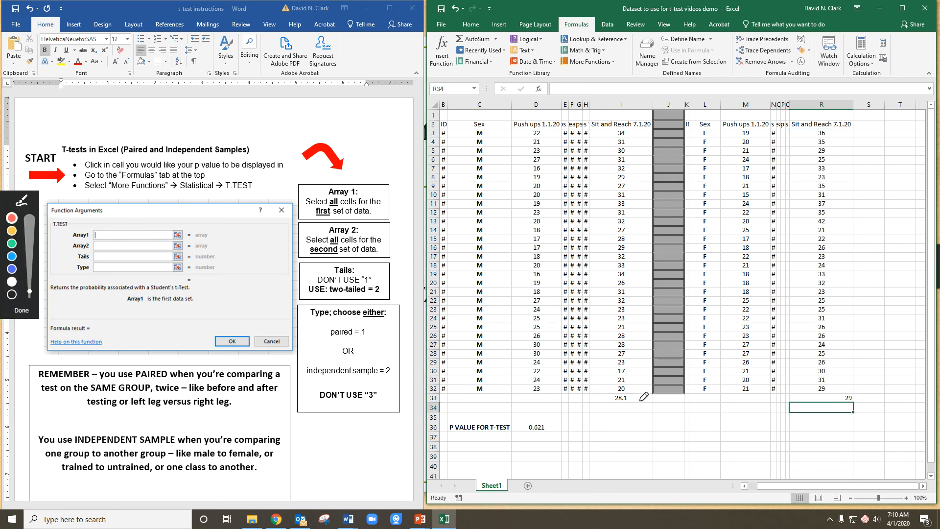
mouse_move(637, 400)
left_mouse_down()
mouse_move(831, 397)
mouse_move(828, 404)
left_mouse_up()
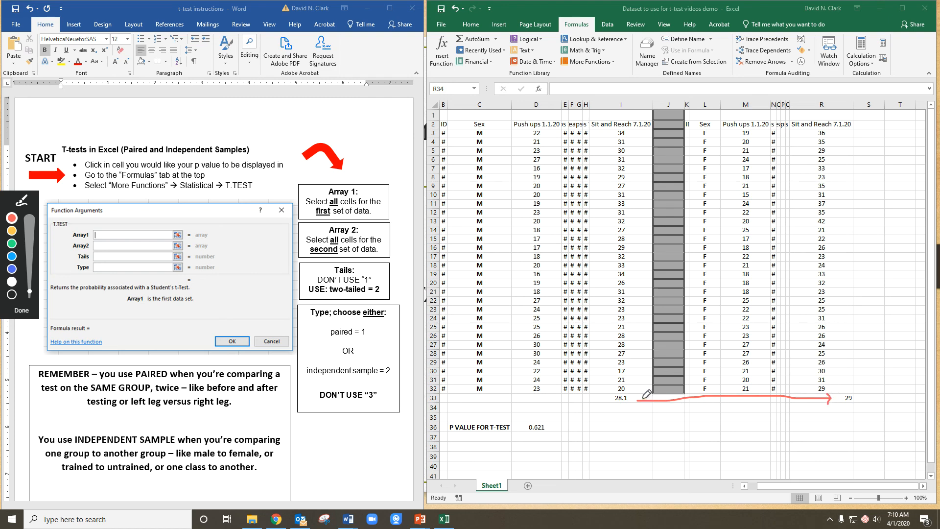
mouse_move(637, 402)
left_mouse_down()
mouse_move(645, 393)
mouse_move(642, 406)
left_mouse_up()
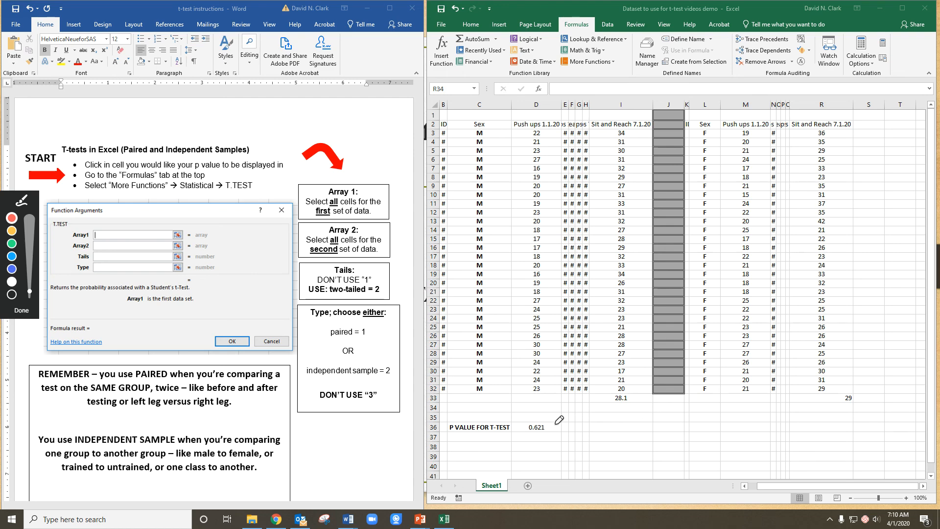
mouse_move(552, 424)
left_mouse_down()
mouse_move(523, 422)
mouse_move(520, 430)
mouse_move(553, 429)
left_mouse_up()
left_click(23, 310)
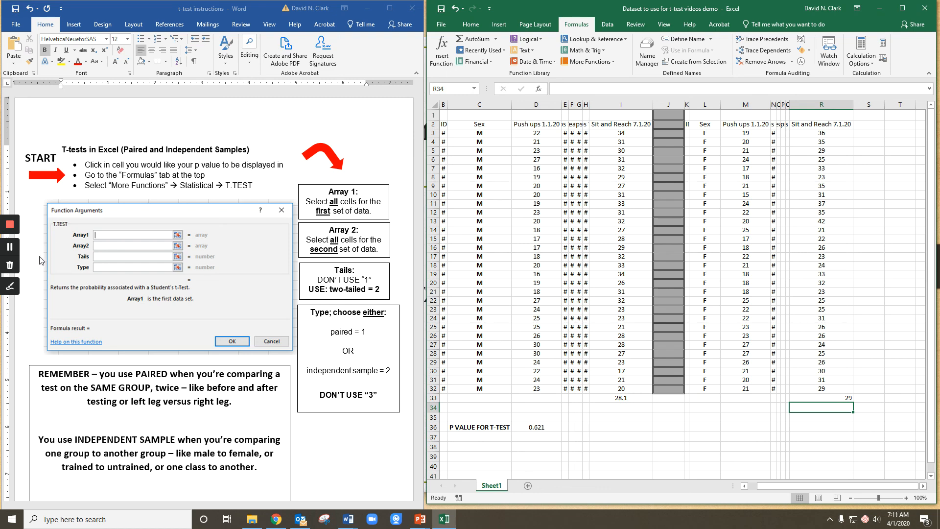
left_click(9, 286)
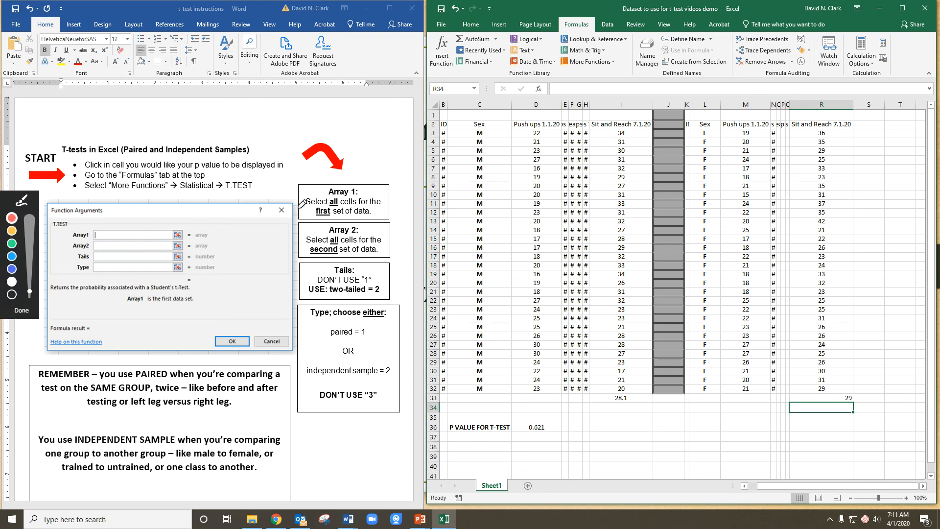
mouse_move(205, 141)
left_mouse_down()
mouse_move(164, 143)
mouse_move(236, 153)
mouse_move(251, 137)
mouse_move(206, 141)
left_mouse_up()
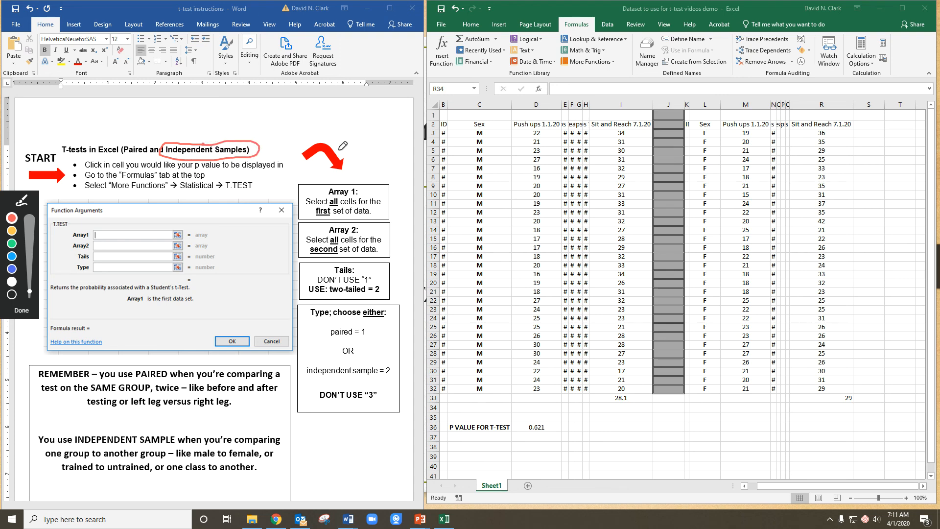
left_click(26, 312)
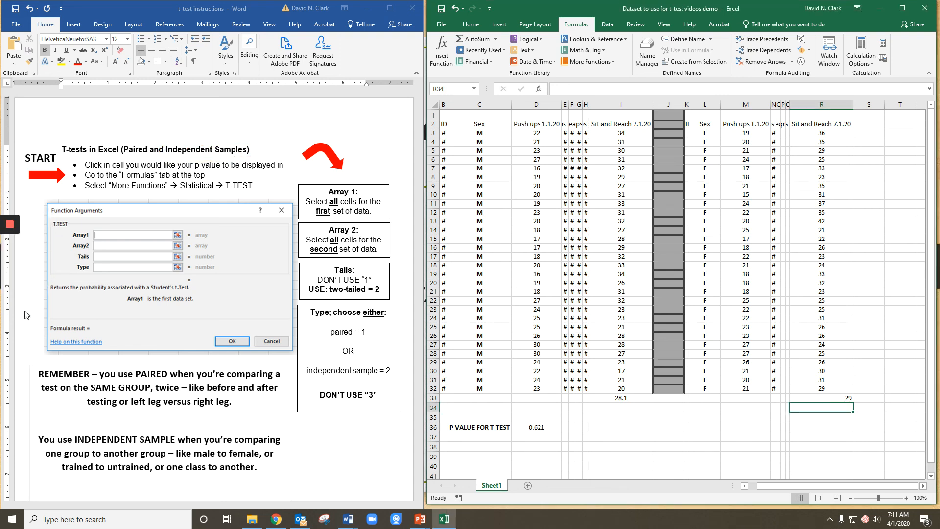
mouse_move(18, 300)
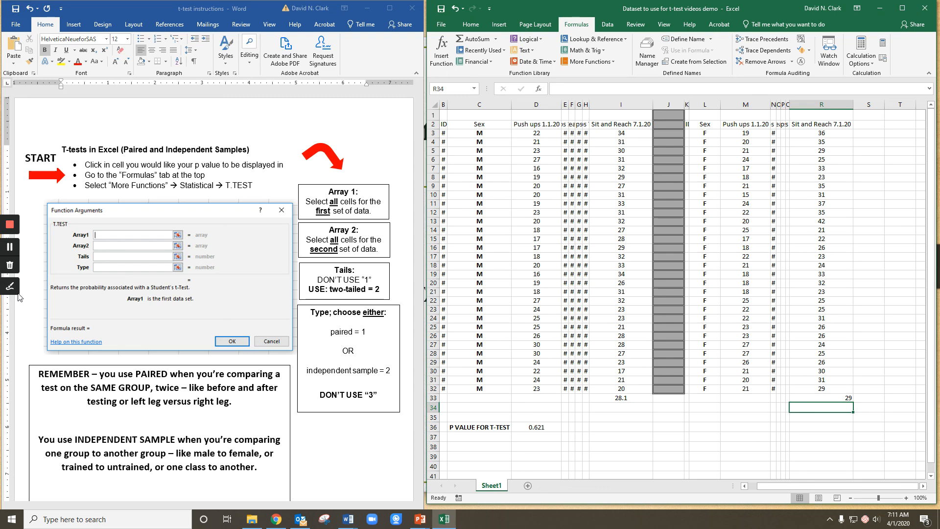